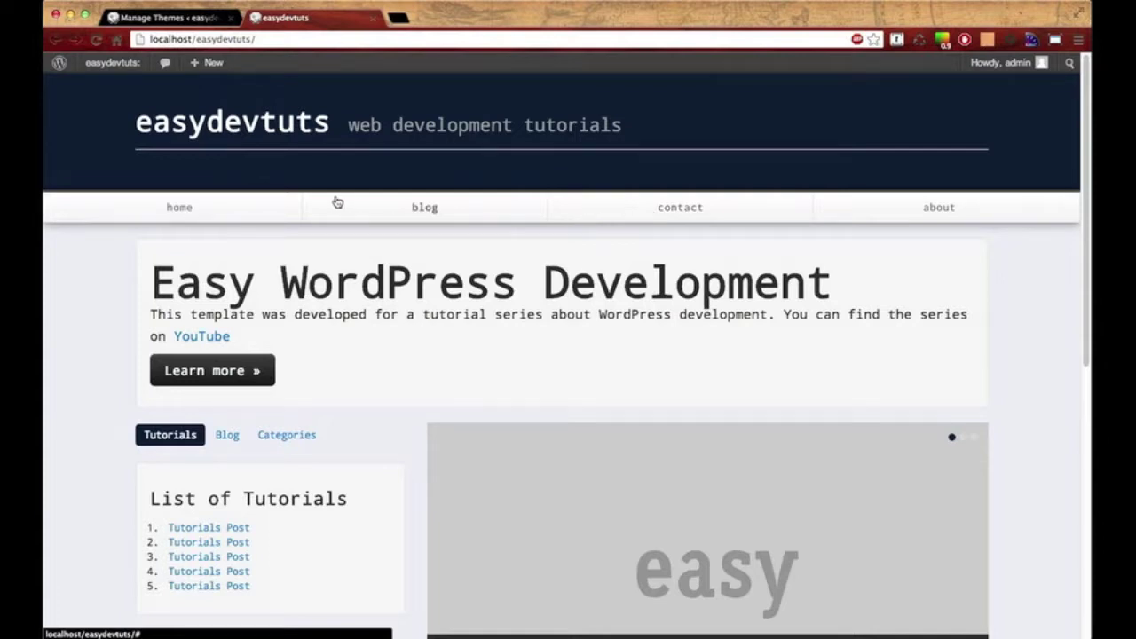
- Return to the Manage Themes page showing easydevtuts as the active theme
{"action": "left_click", "coordinate": [168, 17]}
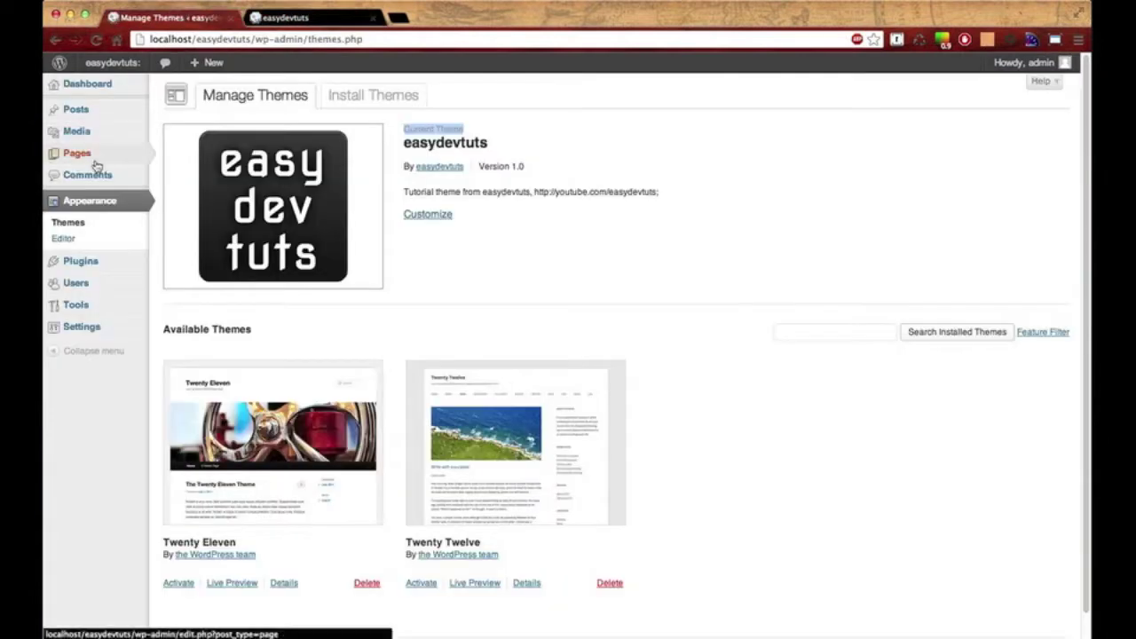
- Trash the Sample Page, publish a 'Blog' page reading 'blog stuff', and view the site
{"action": "left_click", "coordinate": [96, 155]}
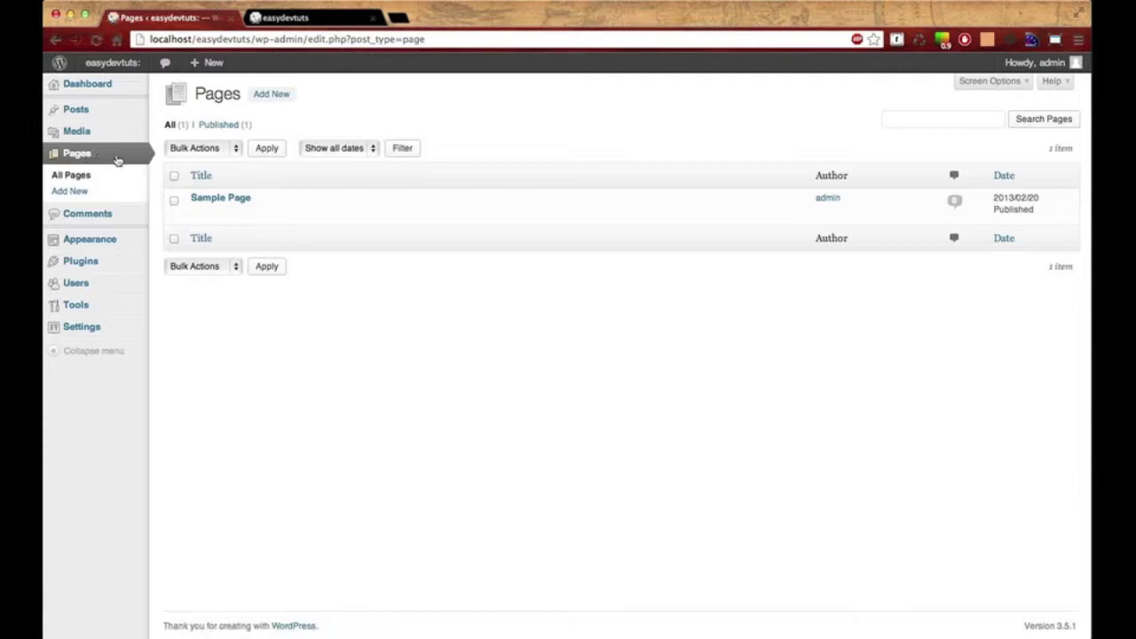
{"action": "left_click", "coordinate": [271, 215]}
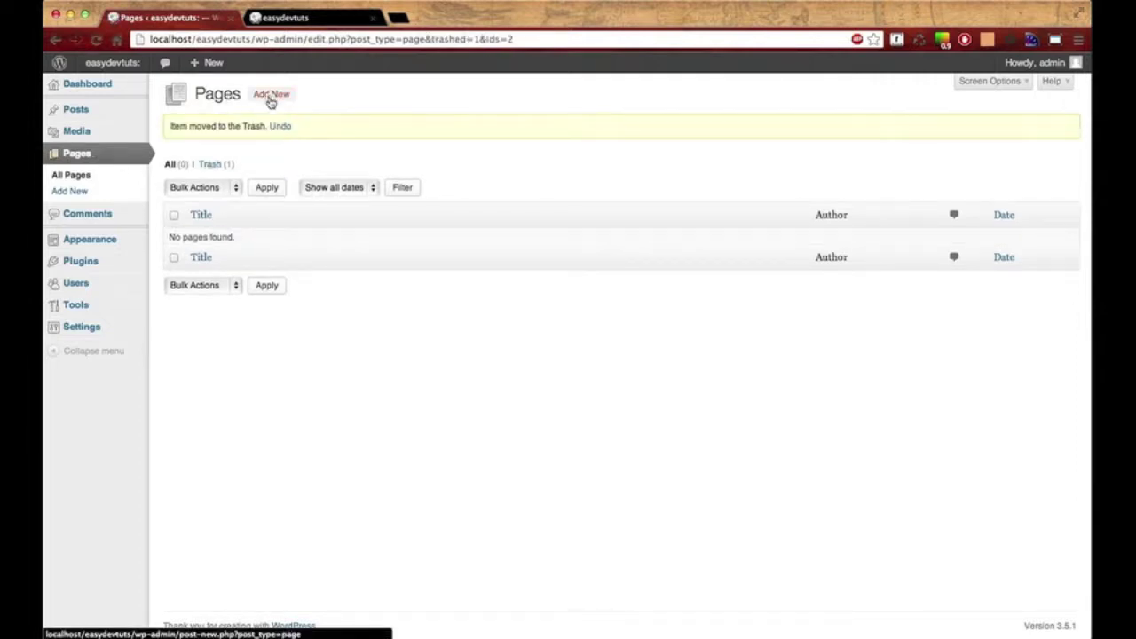
{"action": "left_click", "coordinate": [271, 96]}
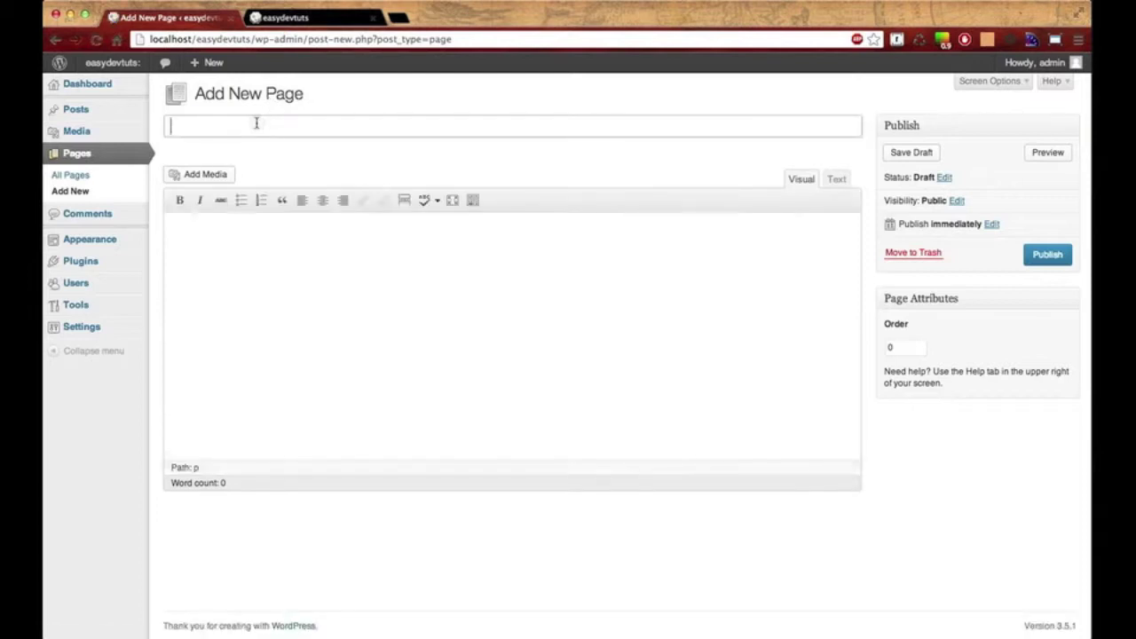
{"action": "type", "text": "Blog"}
{"action": "left_click", "coordinate": [261, 254]}
{"action": "type", "text": "blog stuff"}
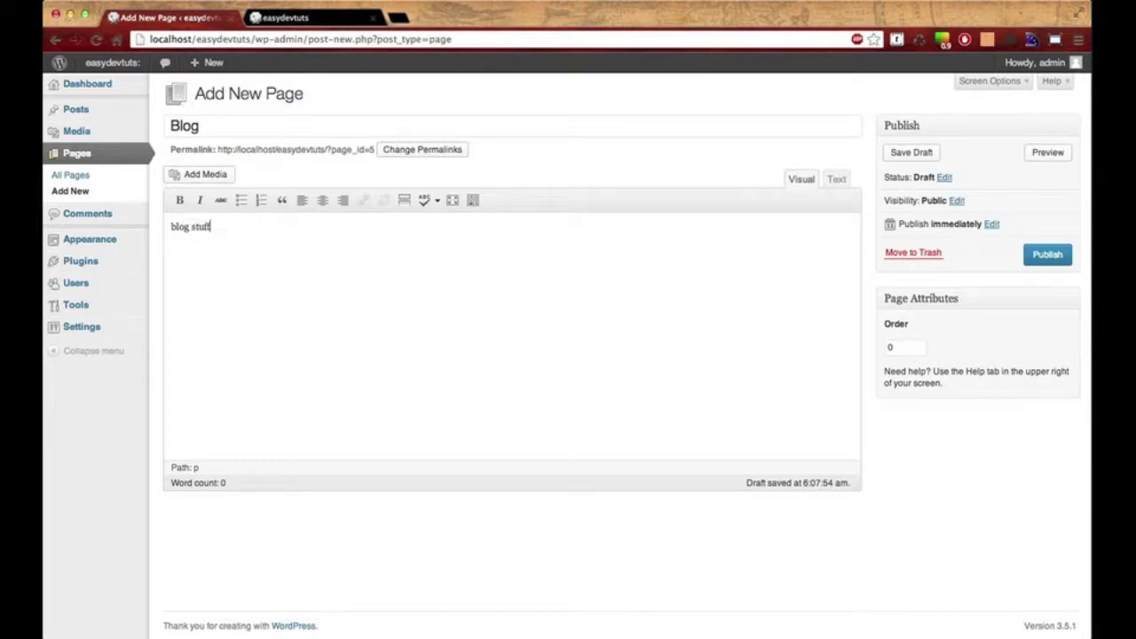
{"action": "left_click", "coordinate": [1046, 255]}
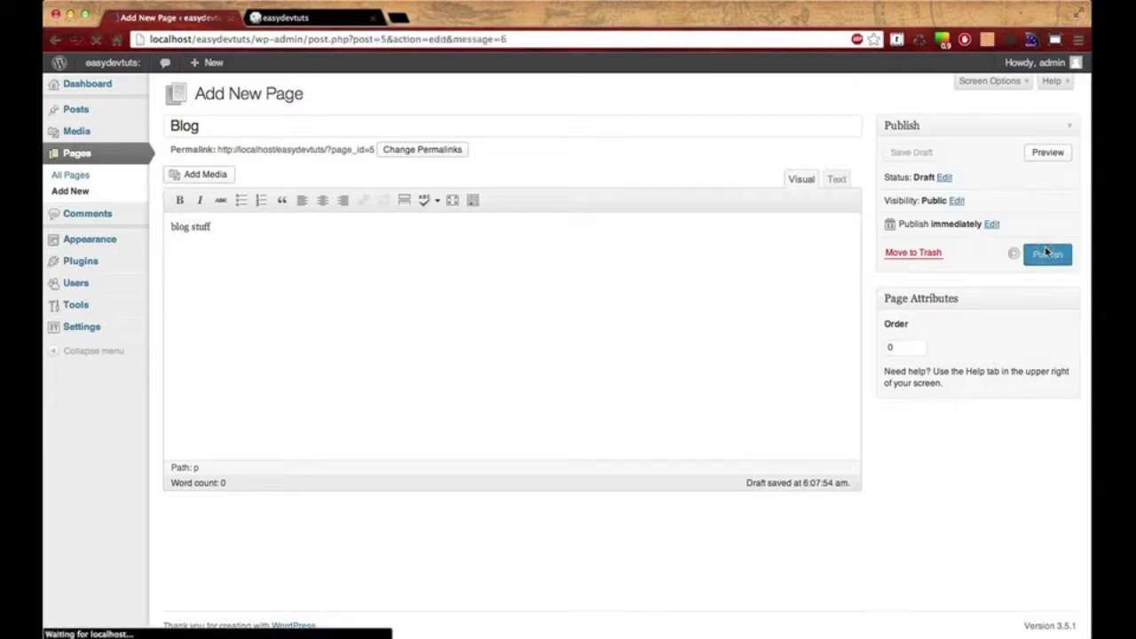
{"action": "left_click", "coordinate": [299, 20]}
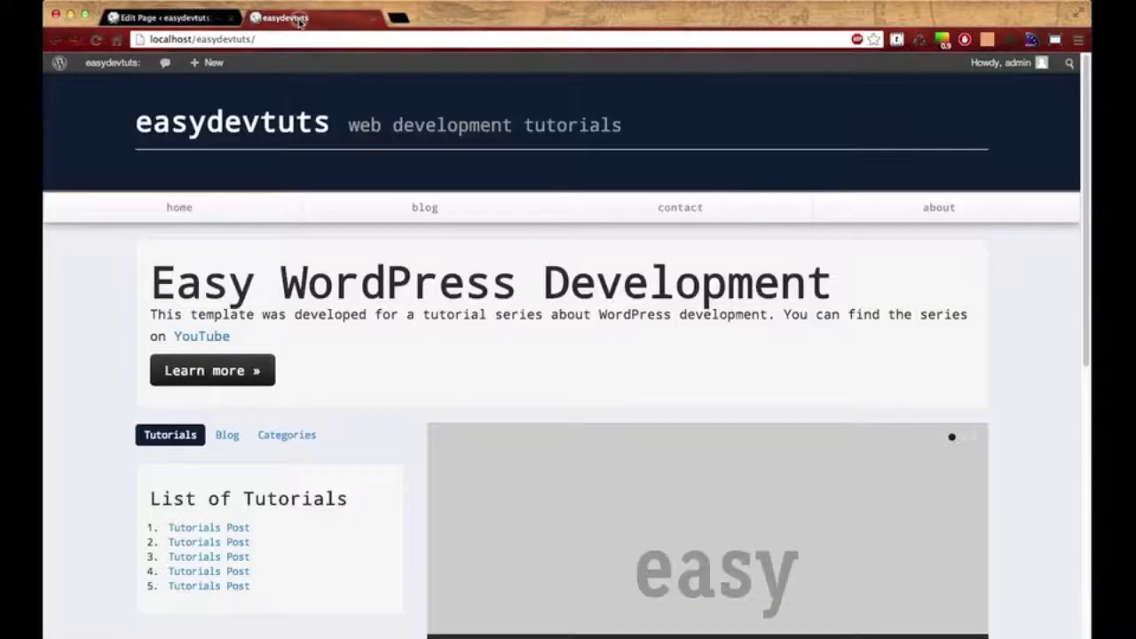
- Publish a 'Contact' page with body text 'contact stuff' and start another new page
{"action": "left_click", "coordinate": [237, 19]}
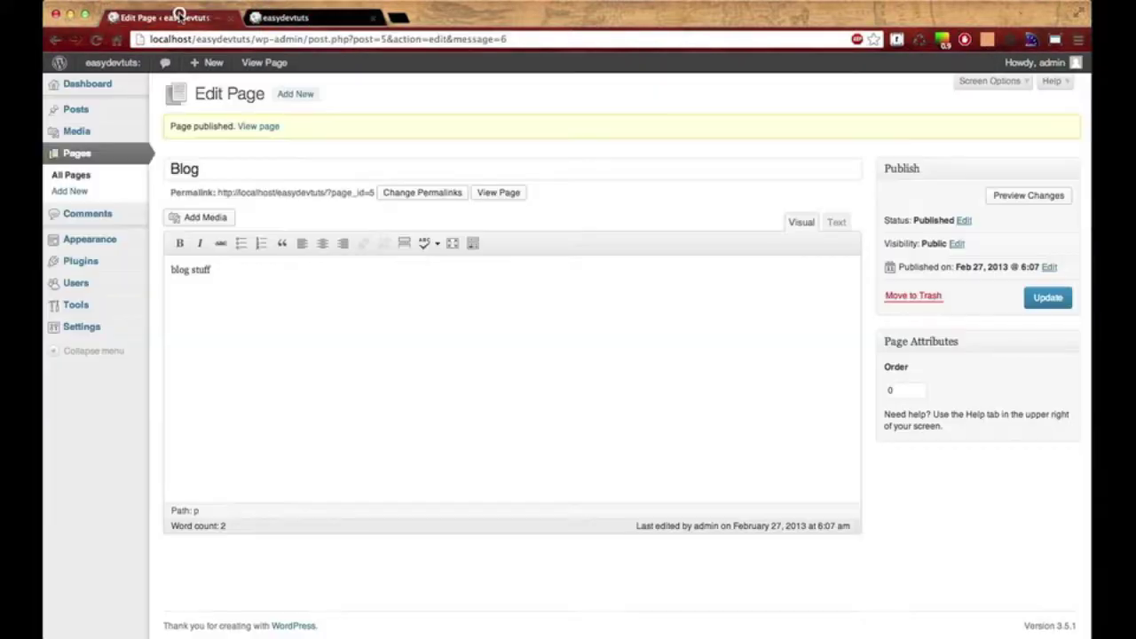
{"action": "left_click", "coordinate": [306, 96]}
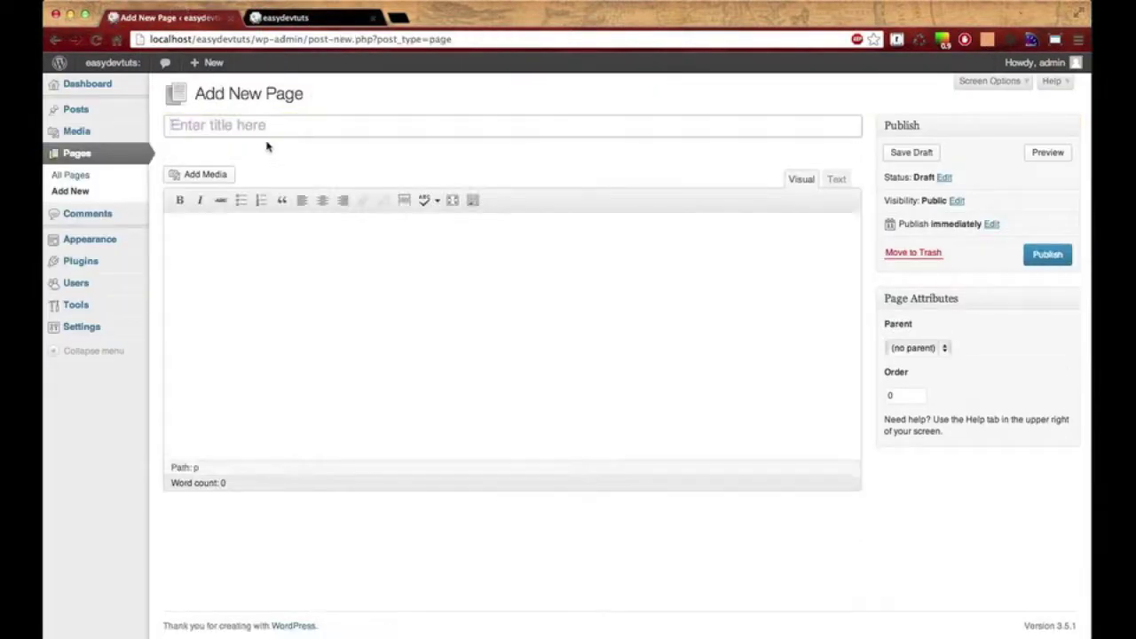
{"action": "type", "text": "Contact"}
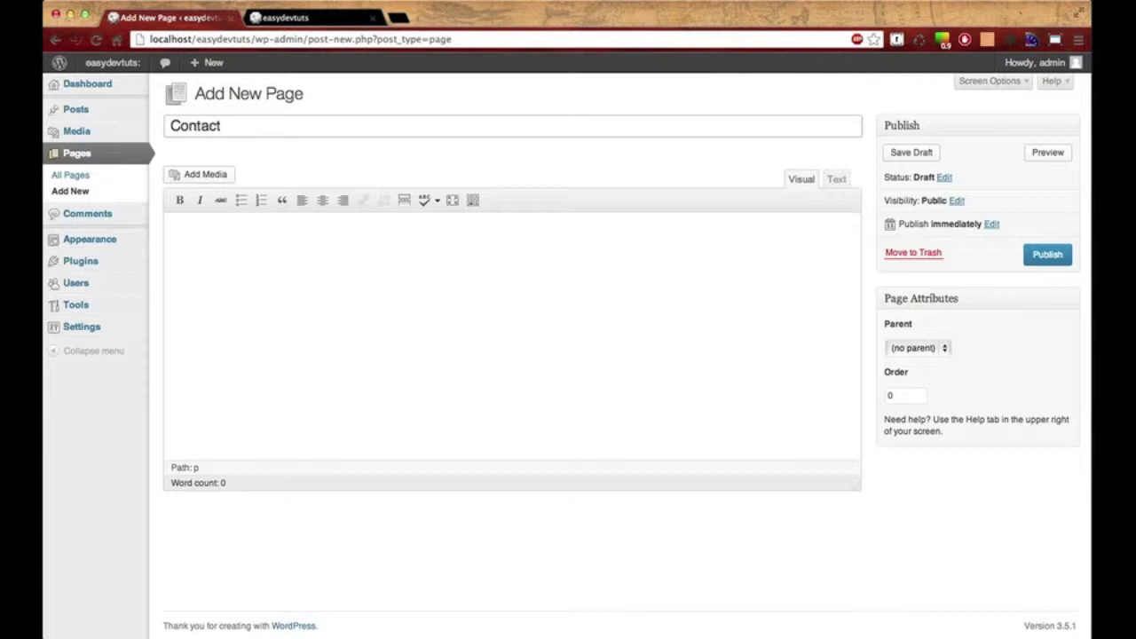
{"action": "left_click", "coordinate": [290, 257]}
{"action": "type", "text": "contact stuff"}
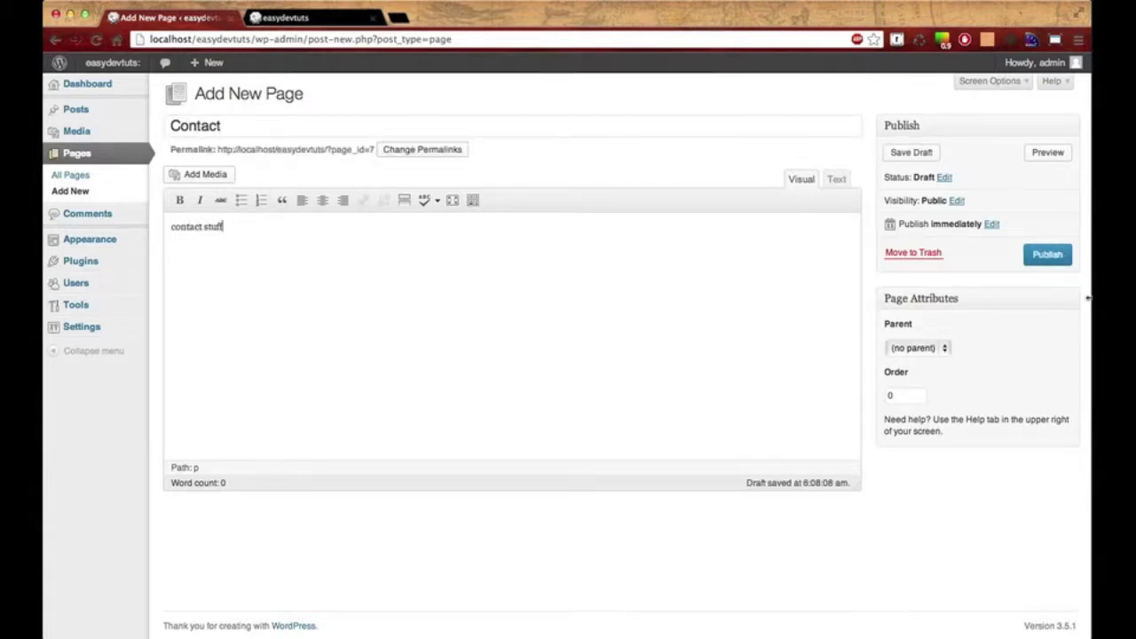
{"action": "left_click", "coordinate": [1048, 255]}
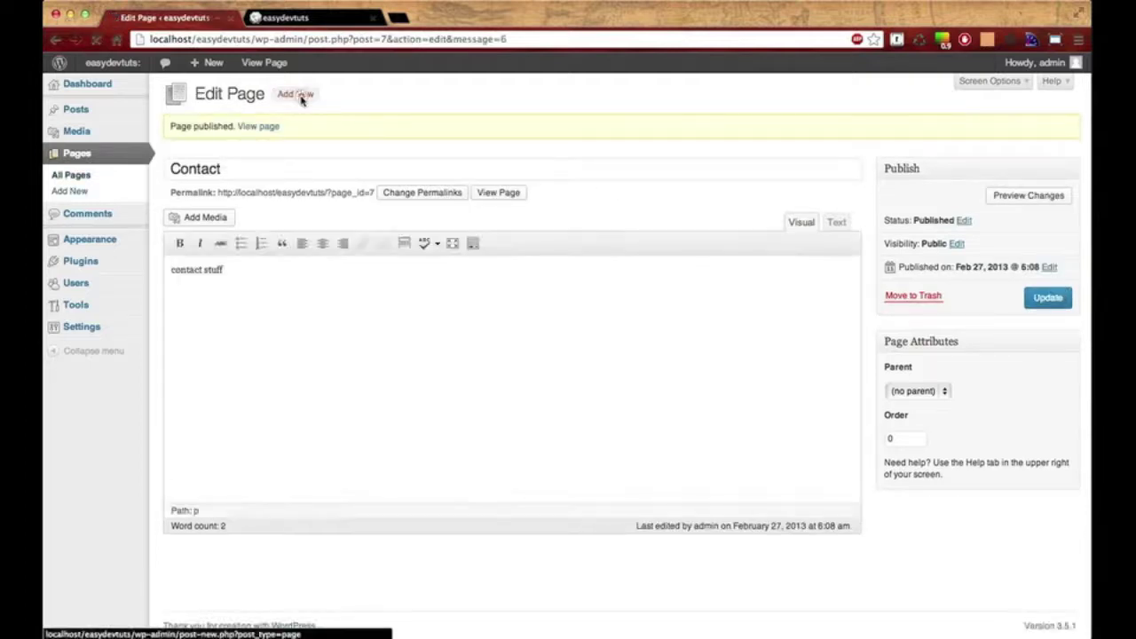
{"action": "left_click", "coordinate": [298, 95]}
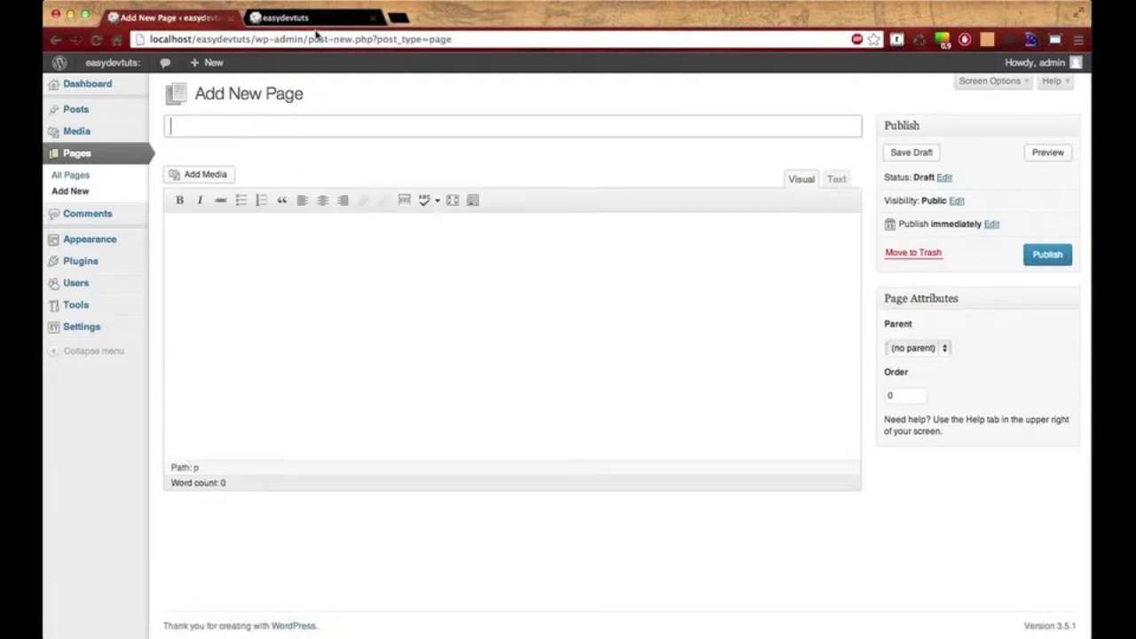
- Publish an 'About' page with body text 'About content'
{"action": "left_click", "coordinate": [315, 20]}
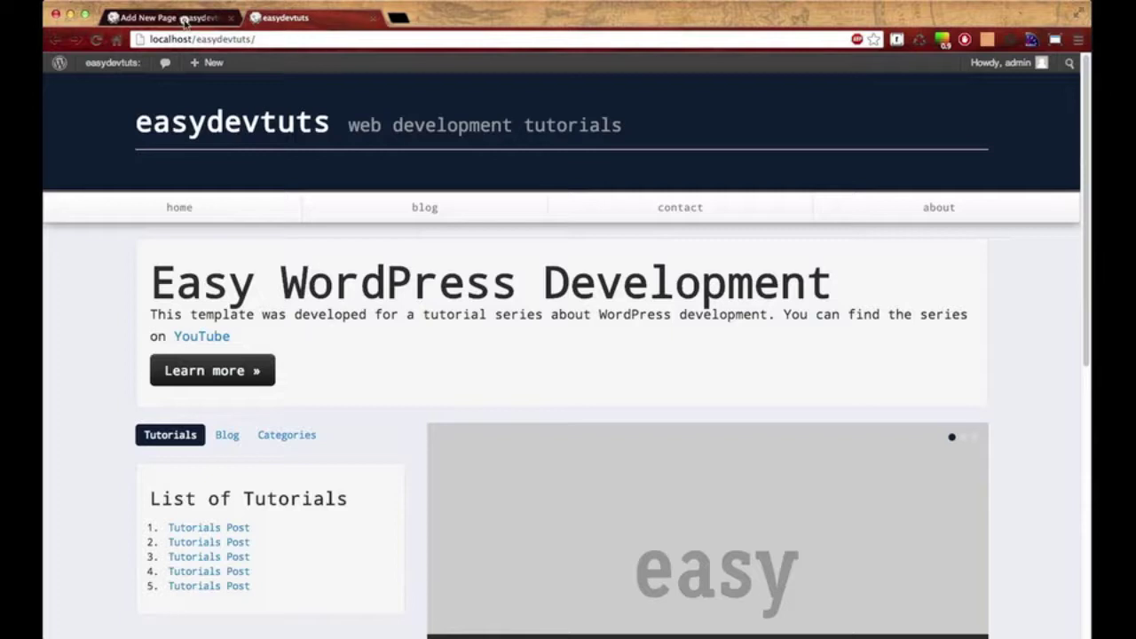
{"action": "left_click", "coordinate": [169, 18]}
{"action": "left_click", "coordinate": [265, 125]}
{"action": "type", "text": "Abo"}
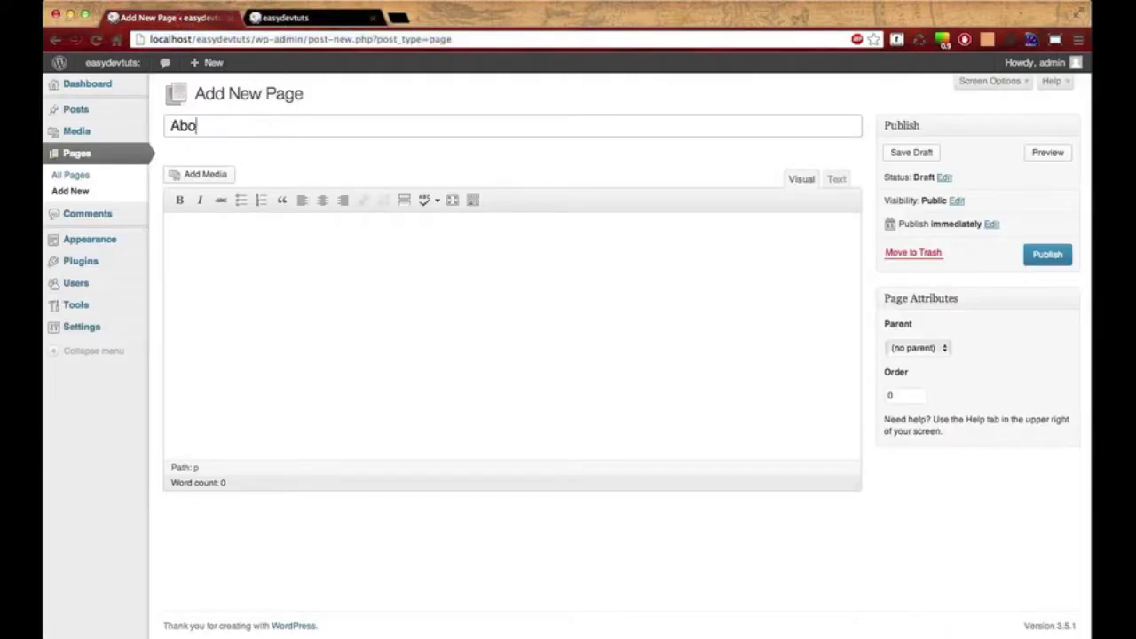
{"action": "type", "text": "ut"}
{"action": "key", "text": "Tab"}
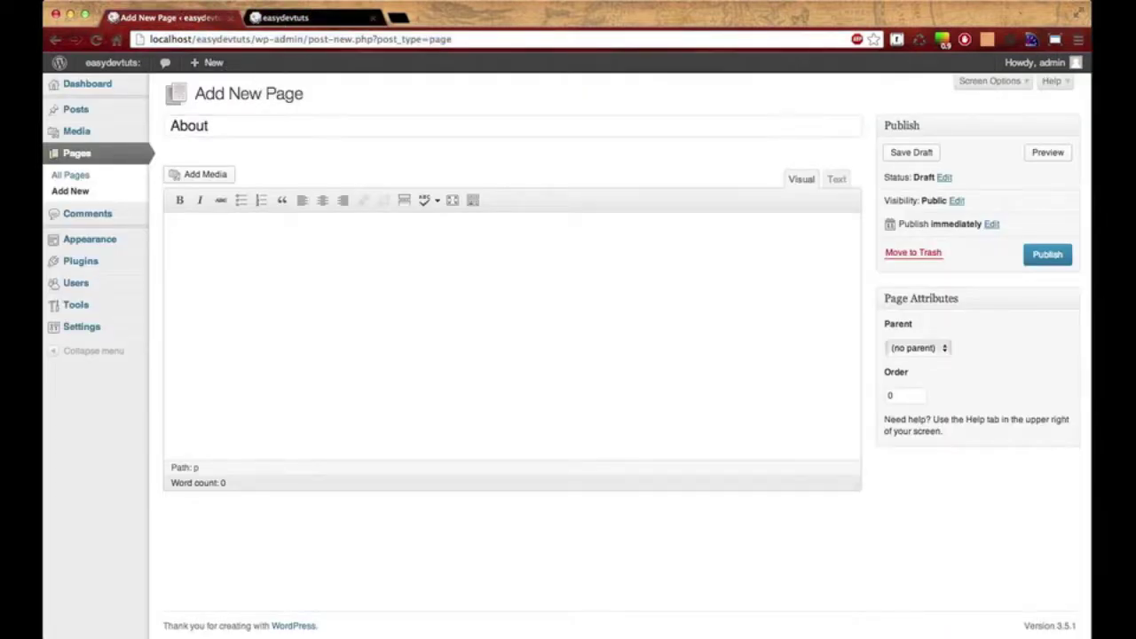
{"action": "type", "text": "About content"}
{"action": "left_click", "coordinate": [1042, 255]}
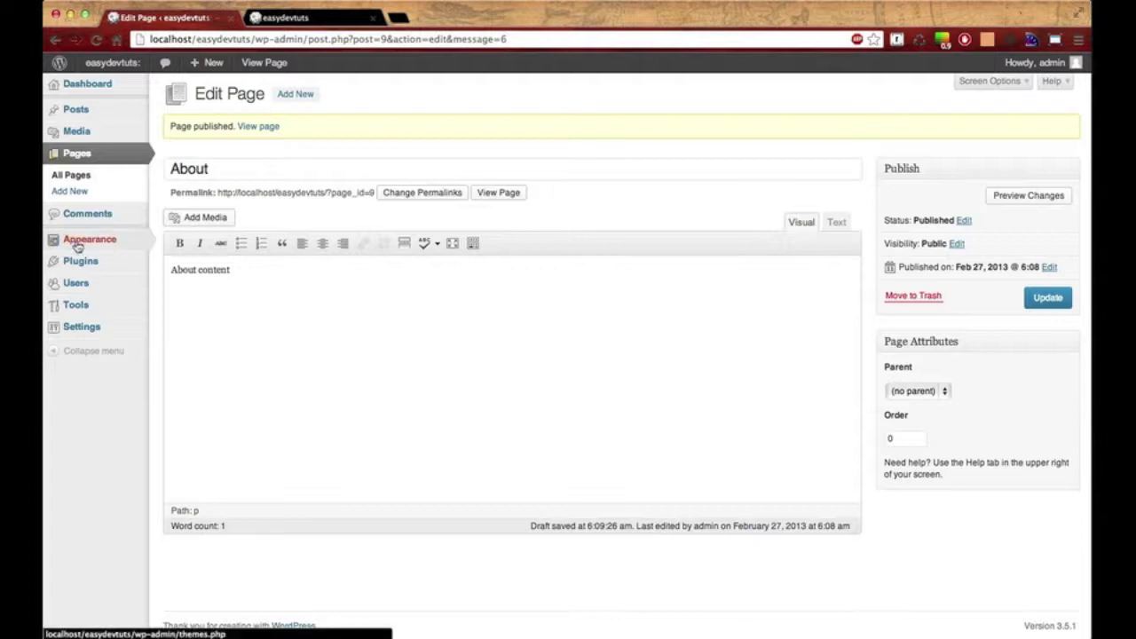
- Look through the theme's style.css in the theme editor, then load functions.php
{"action": "mouse_move", "coordinate": [89, 239]}
{"action": "left_click", "coordinate": [175, 255]}
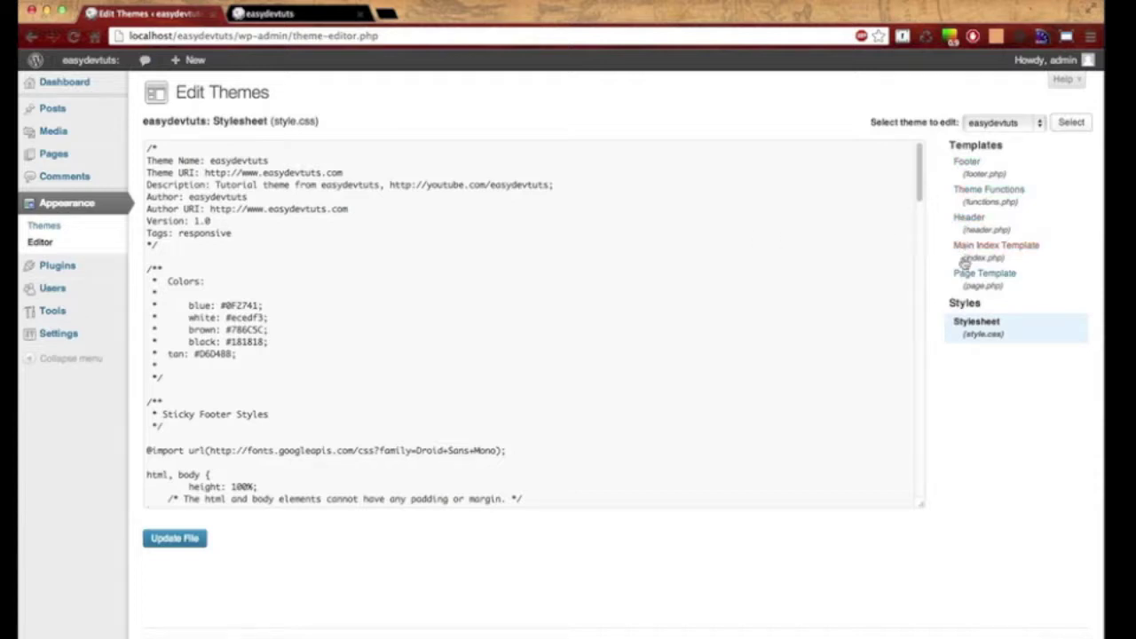
{"action": "scroll", "coordinate": [315, 346], "scroll_direction": "down", "scroll_amount": 5}
{"action": "scroll", "coordinate": [315, 346], "scroll_direction": "down", "scroll_amount": 2}
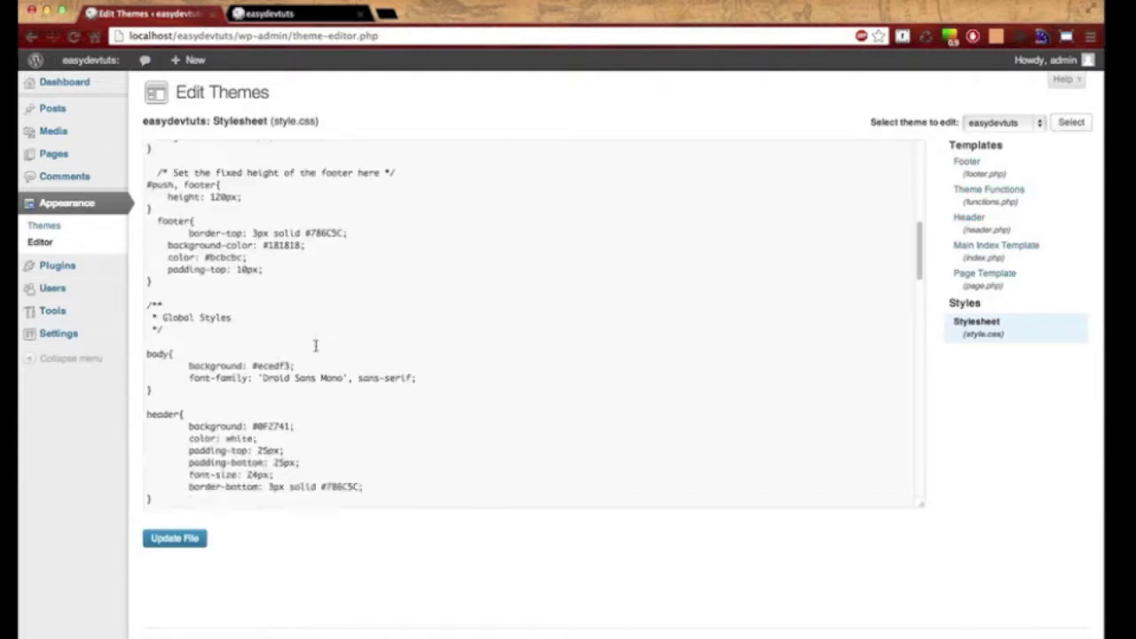
{"action": "scroll", "coordinate": [315, 346], "scroll_direction": "down", "scroll_amount": 5}
{"action": "scroll", "coordinate": [316, 346], "scroll_direction": "down", "scroll_amount": 5}
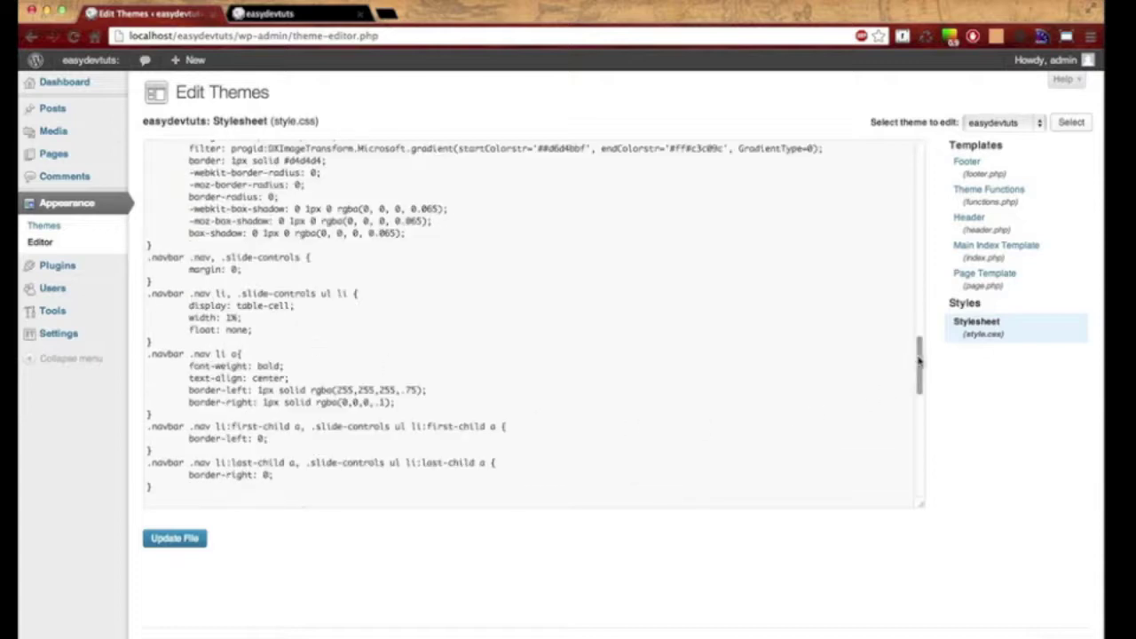
{"action": "mouse_move", "coordinate": [920, 364]}
{"action": "left_mouse_down"}
{"action": "mouse_move", "coordinate": [915, 467]}
{"action": "mouse_move", "coordinate": [926, 178]}
{"action": "left_mouse_up"}
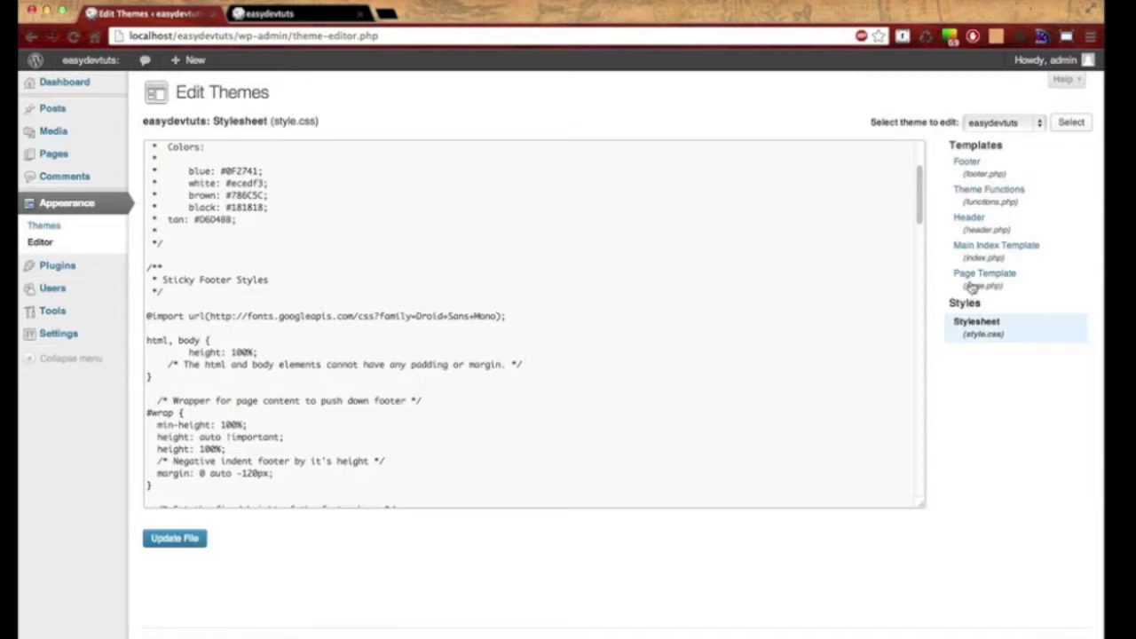
{"action": "left_click", "coordinate": [981, 195]}
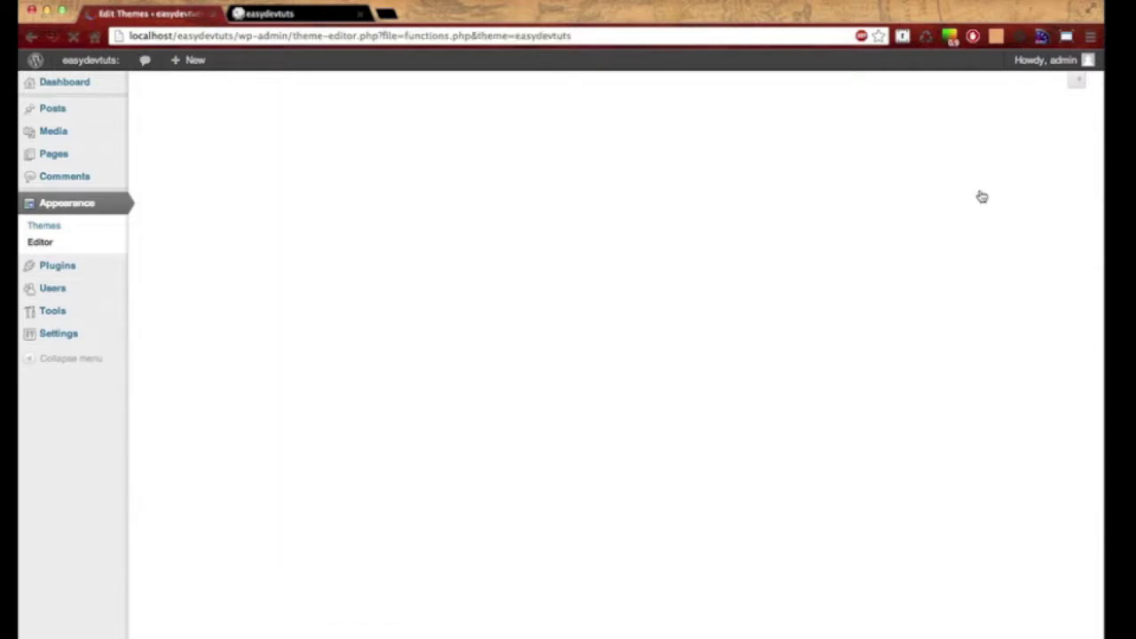
- Add a 'Register main nav' block comment at the end of functions.php
{"action": "scroll", "coordinate": [243, 403], "scroll_direction": "down", "scroll_amount": 2}
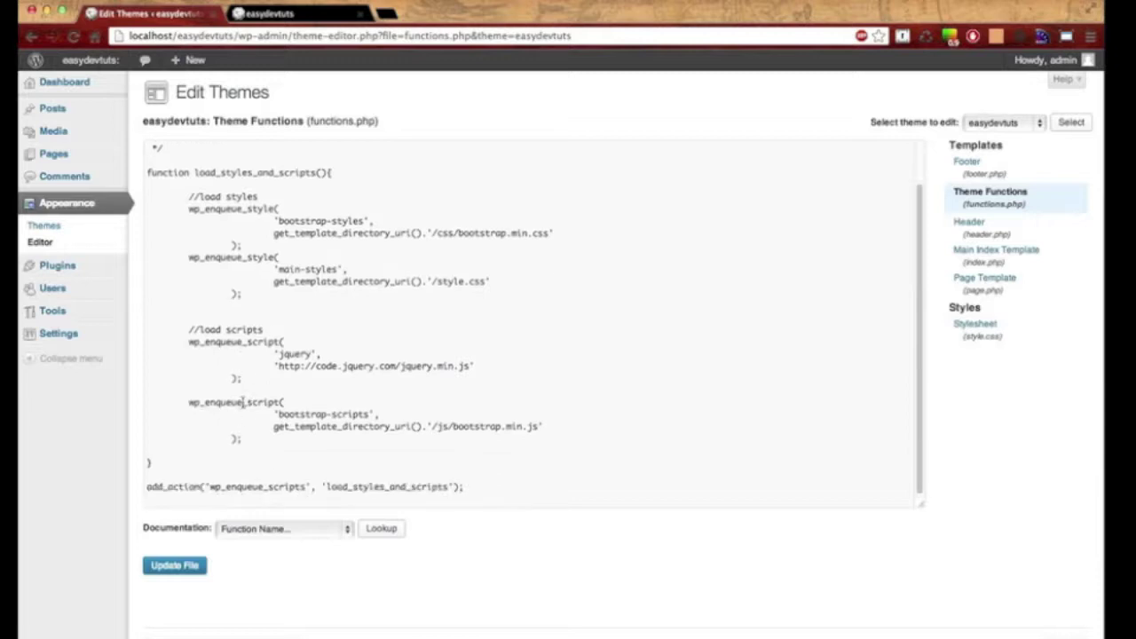
{"action": "left_click", "coordinate": [479, 493]}
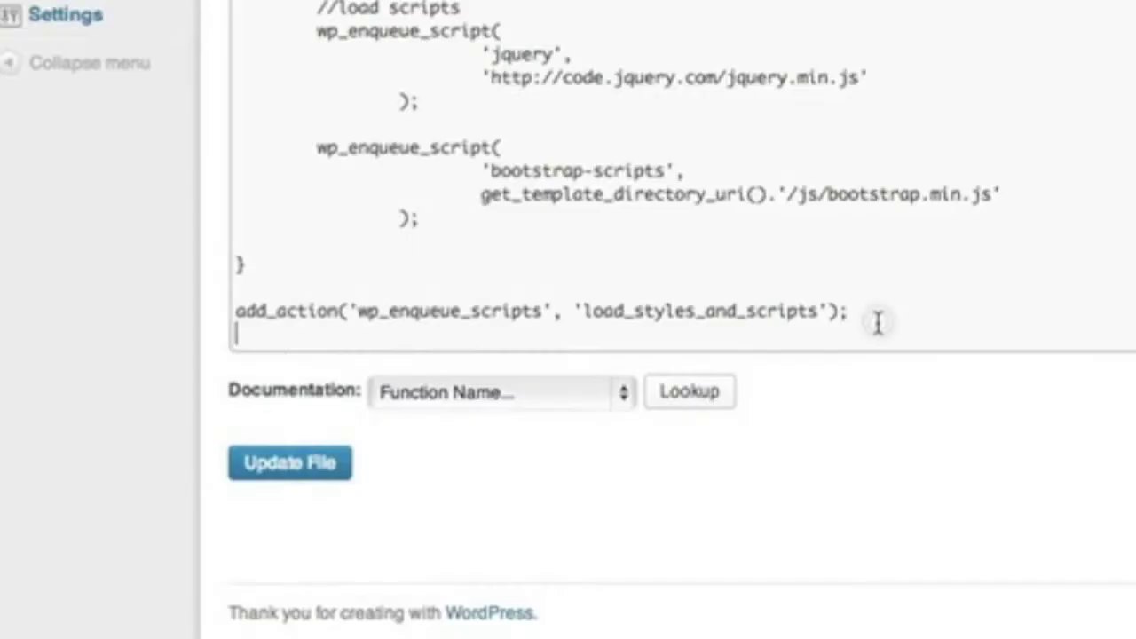
{"action": "key", "text": "Return"}
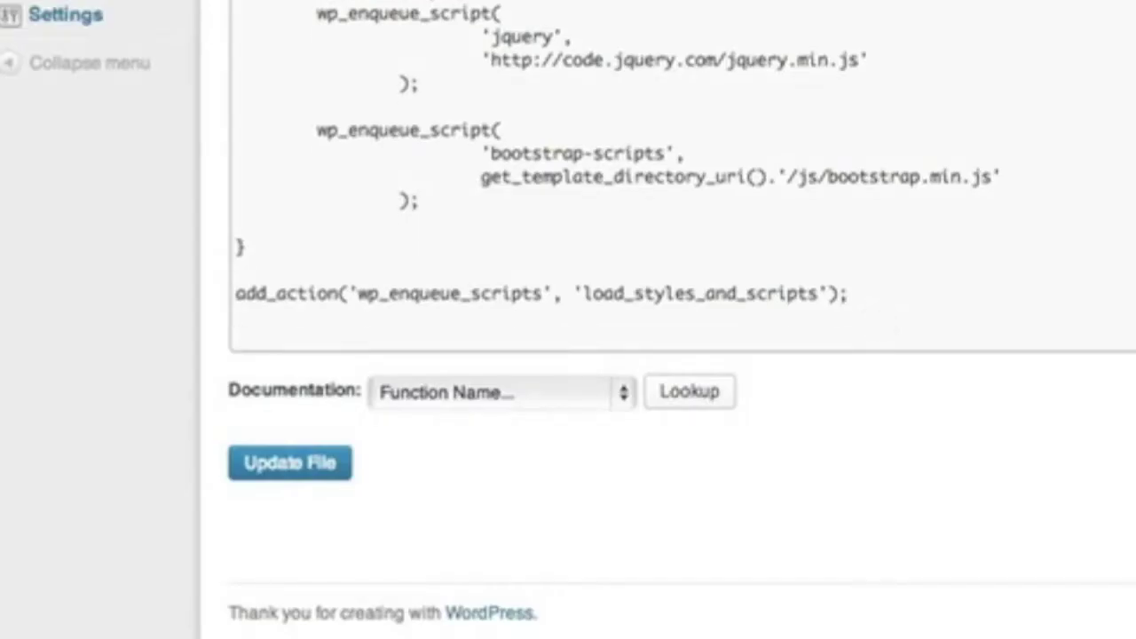
{"action": "type", "text": "/"}
{"action": "type", "text": "**"}
{"action": "key", "text": "Return"}
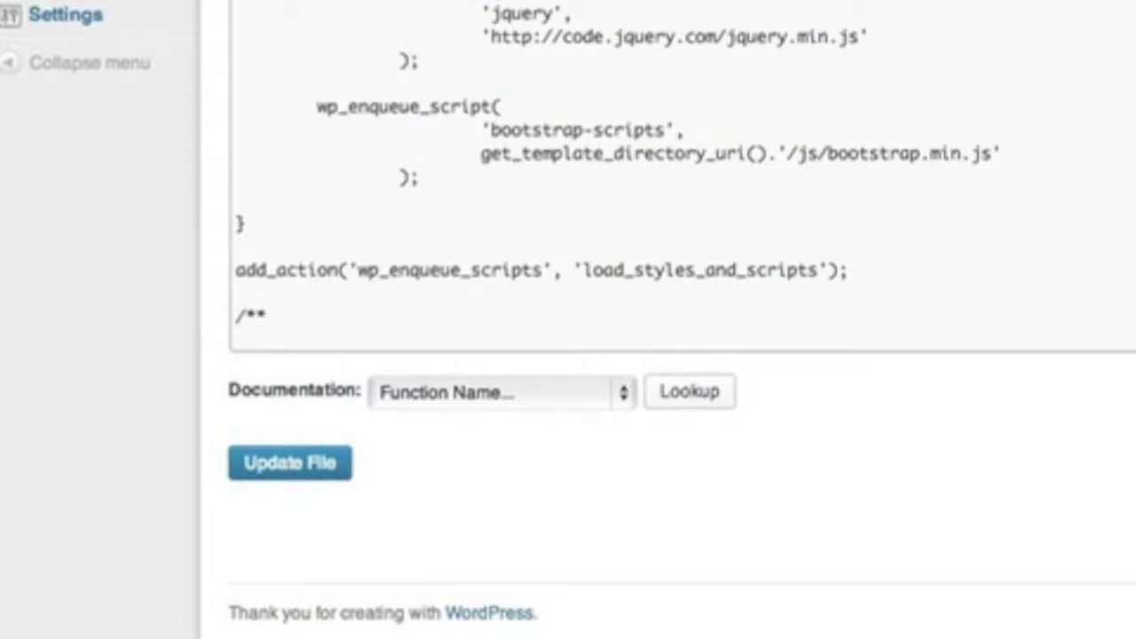
{"action": "type", "text": "*"}
{"action": "key", "text": "Return"}
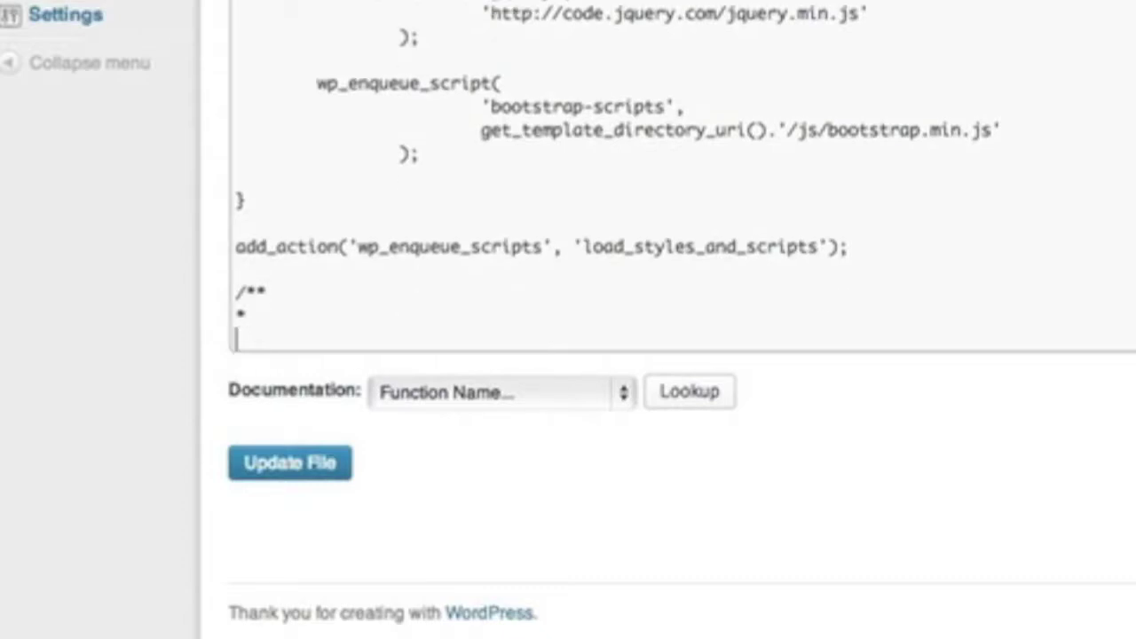
{"action": "type", "text": "**/"}
{"action": "key", "text": "Up"}
{"action": "type", "text": "Register main "}
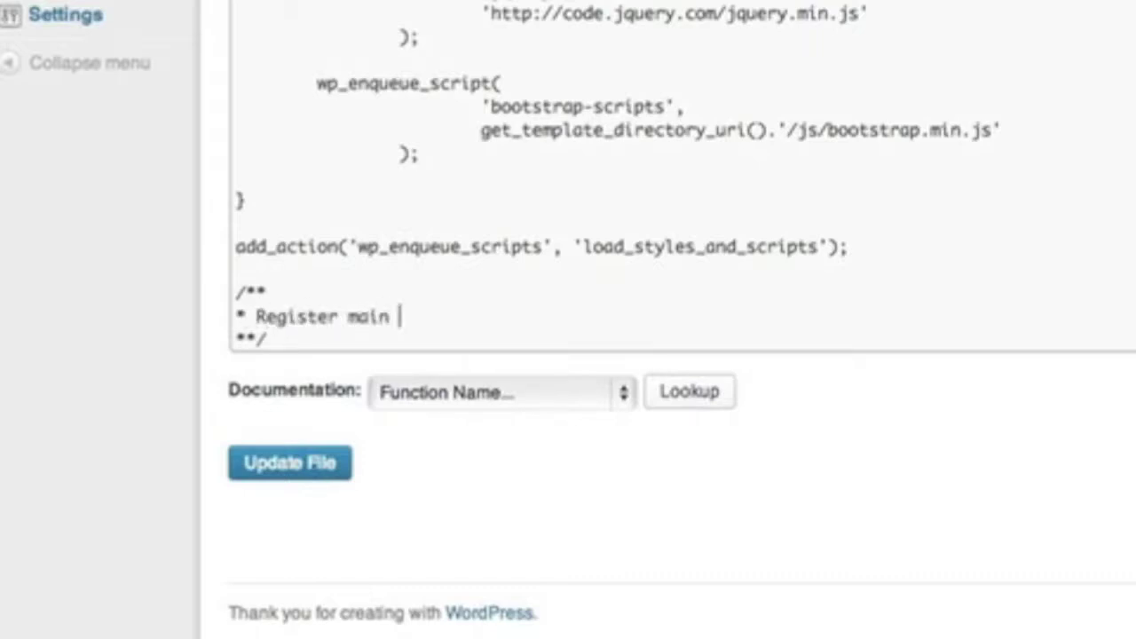
{"action": "type", "text": "nav"}
{"action": "key", "text": "Return"}
{"action": "key", "text": "Return"}
{"action": "key", "text": "Return"}
{"action": "key", "text": "Return"}
{"action": "key", "text": "BackSpace"}
{"action": "key", "text": "BackSpace"}
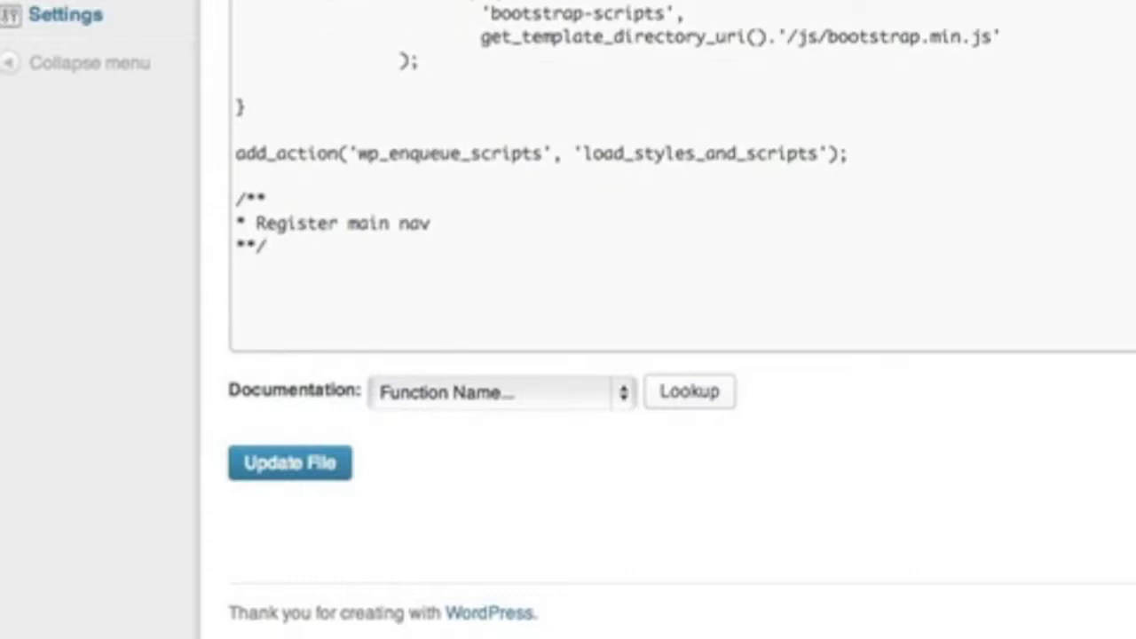
- Add register_nav_menus(array('main-nav' => 'Main Navigation')); below the comment and save the file
{"action": "type", "text": "register"}
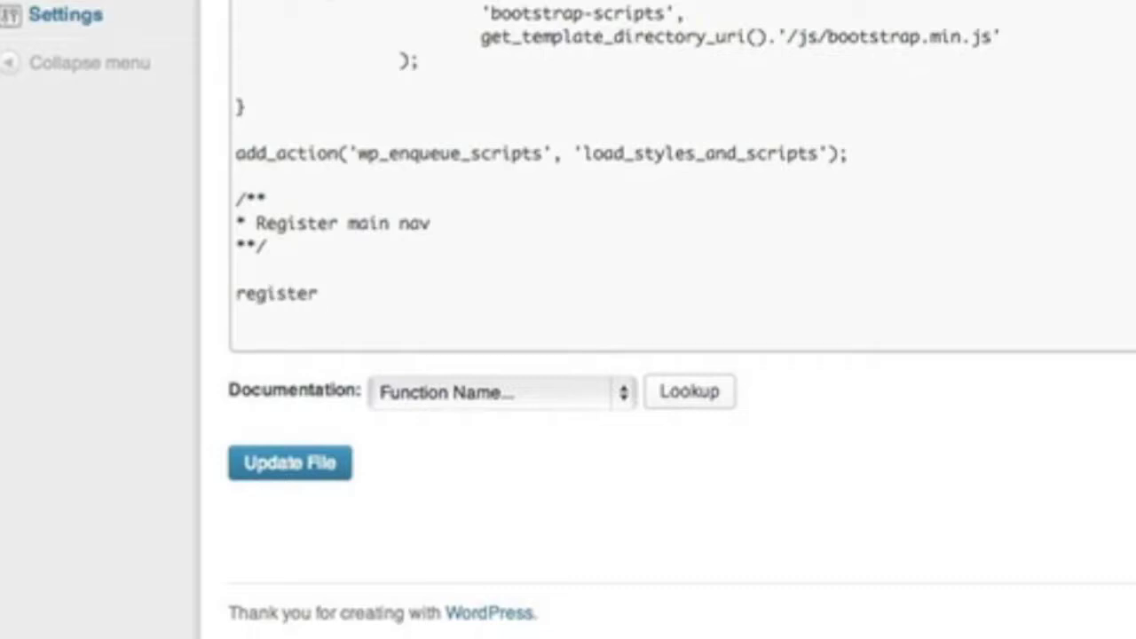
{"action": "type", "text": "_nov"}
{"action": "type", "text": "_menus"}
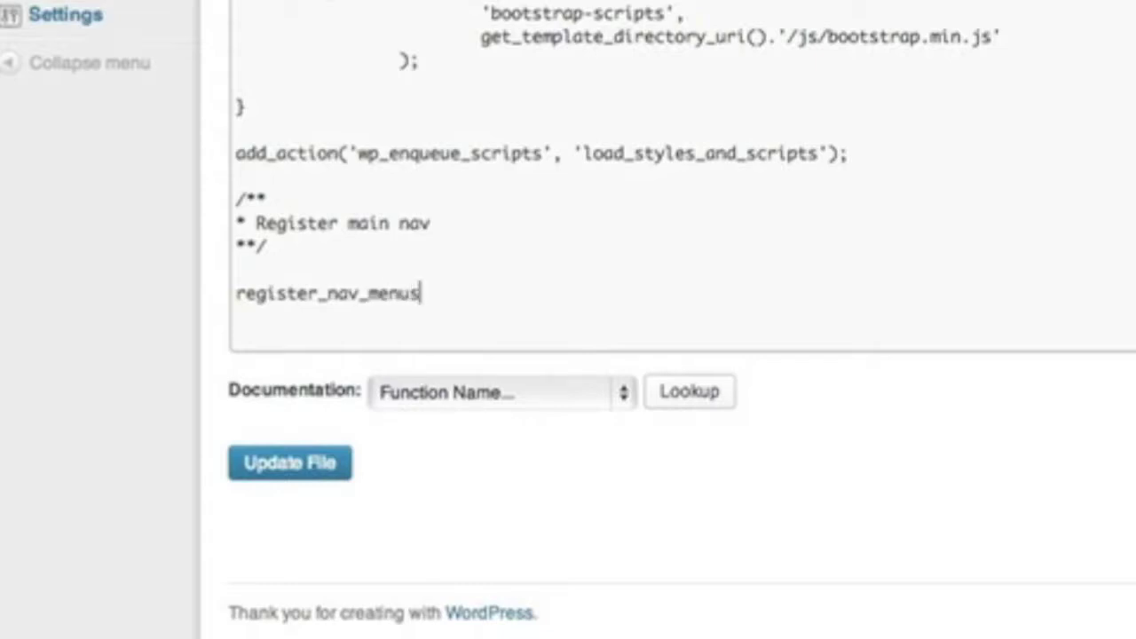
{"action": "type", "text": "()"}
{"action": "type", "text": ";"}
{"action": "key", "text": "Left"}
{"action": "key", "text": "Left"}
{"action": "type", "text": "()"}
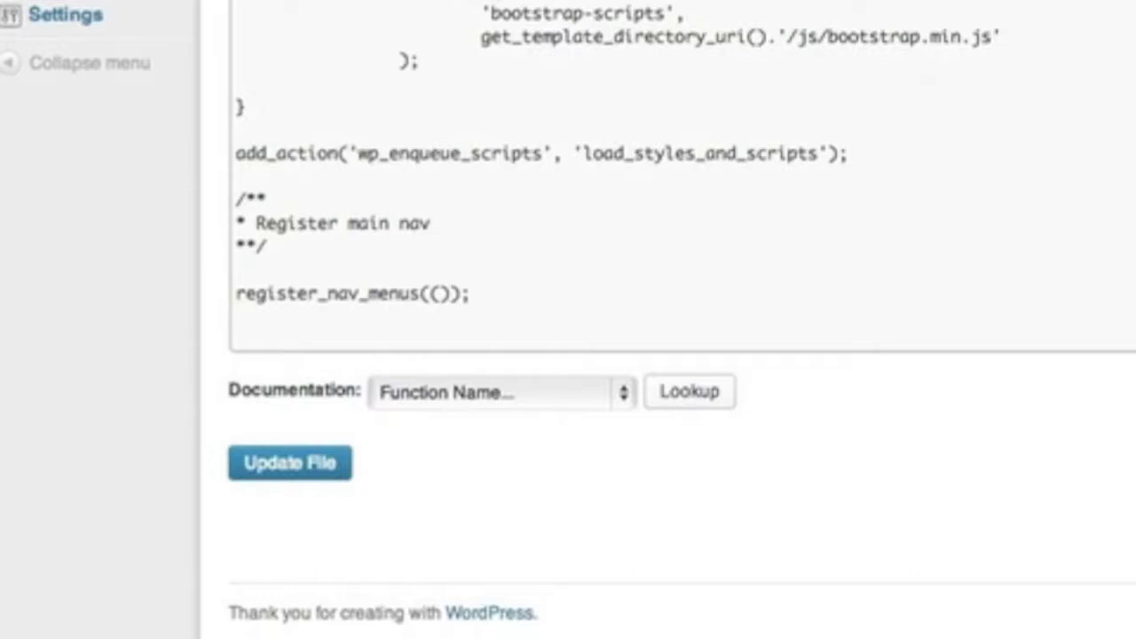
{"action": "key", "text": "BackSpace"}
{"action": "key", "text": "BackSpace"}
{"action": "type", "text": "a"}
{"action": "type", "text": "rray()"}
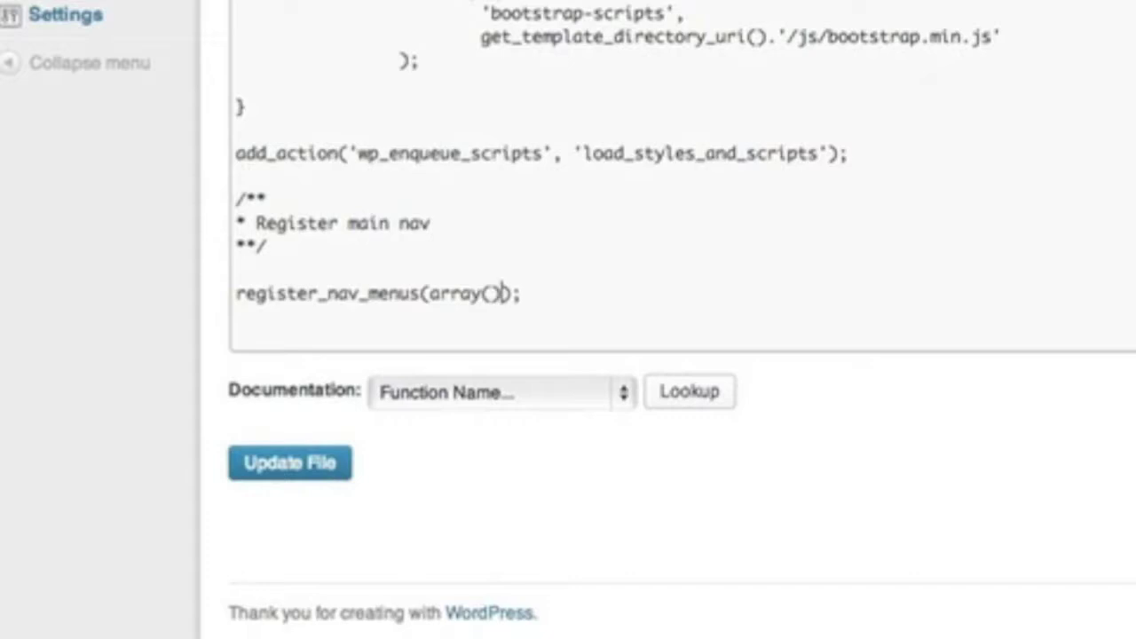
{"action": "key", "text": "Left"}
{"action": "key", "text": "Return"}
{"action": "key", "text": "Return"}
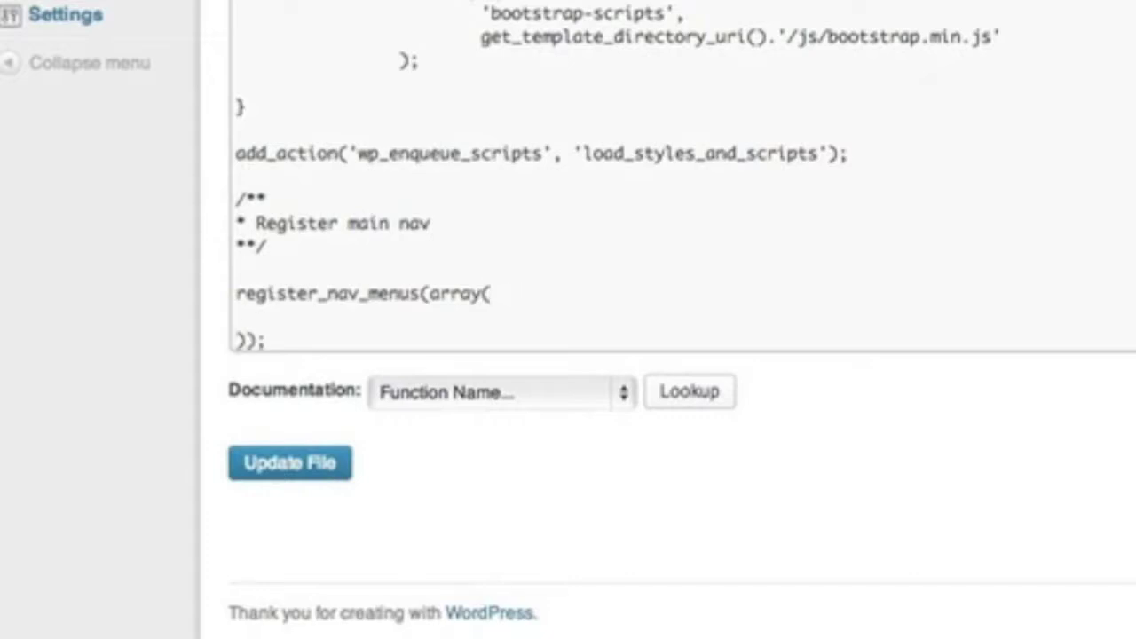
{"action": "scroll", "coordinate": [586, 267], "scroll_direction": "down", "scroll_amount": 2}
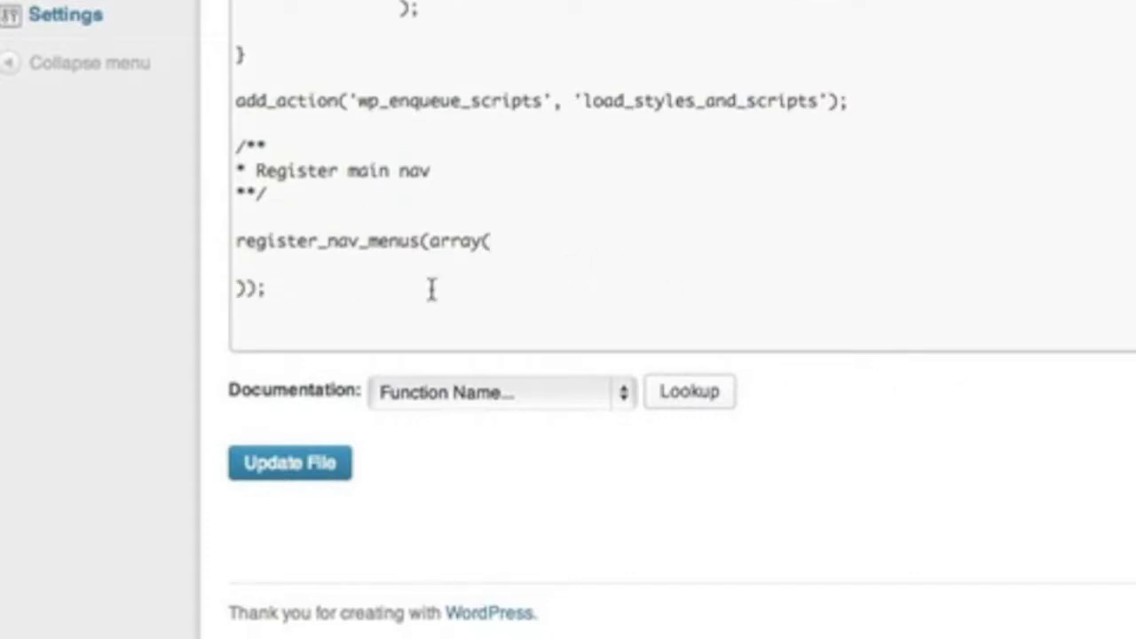
{"action": "left_click", "coordinate": [301, 265]}
{"action": "type", "text": "''"}
{"action": "key", "text": "Left"}
{"action": "type", "text": "main-"}
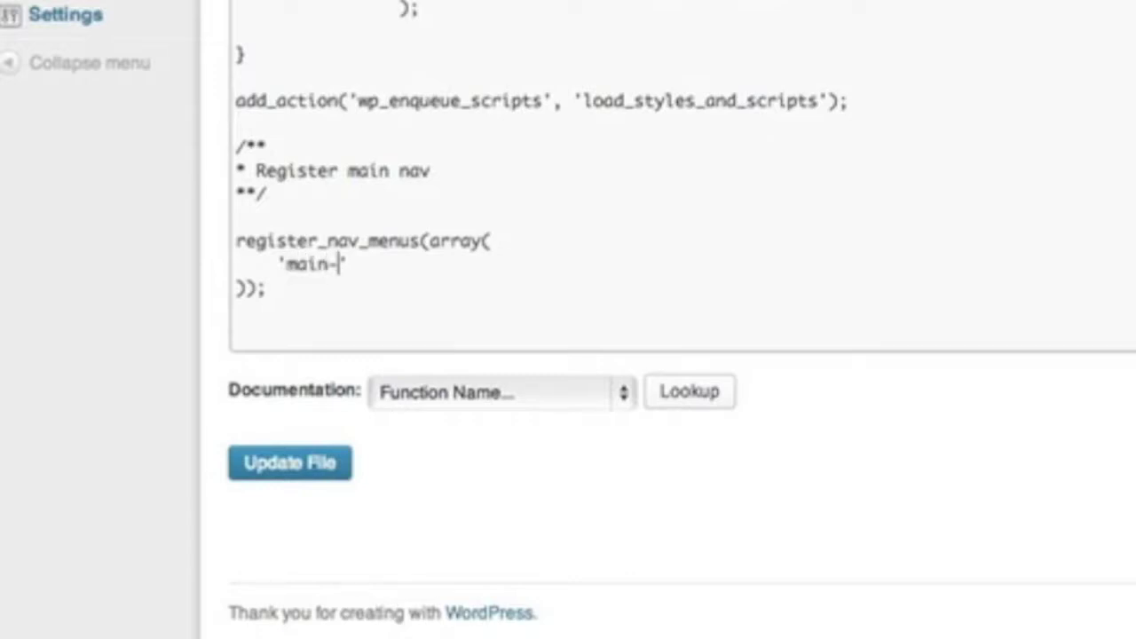
{"action": "type", "text": "nav'"}
{"action": "type", "text": " => "}
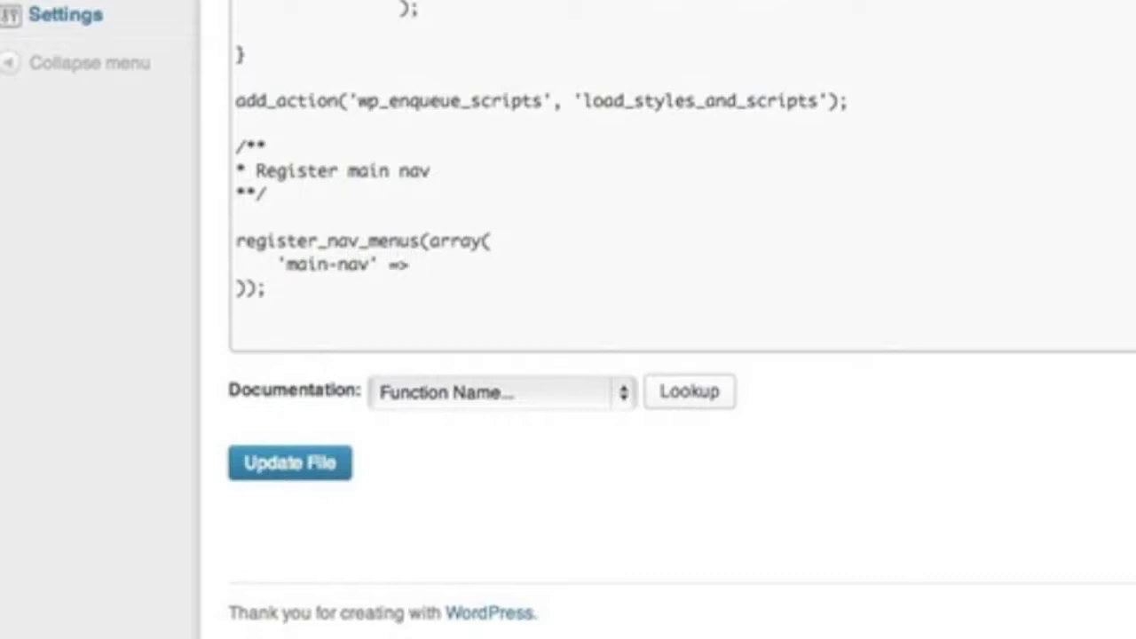
{"action": "type", "text": "'"}
{"action": "type", "text": "Main Navig"}
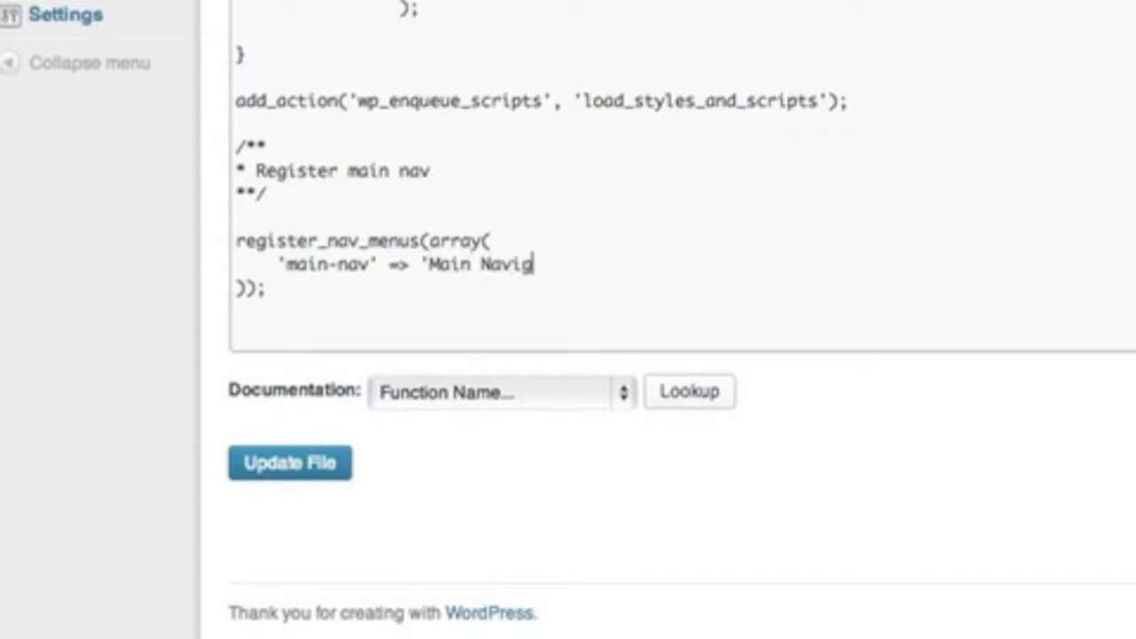
{"action": "type", "text": "ation'"}
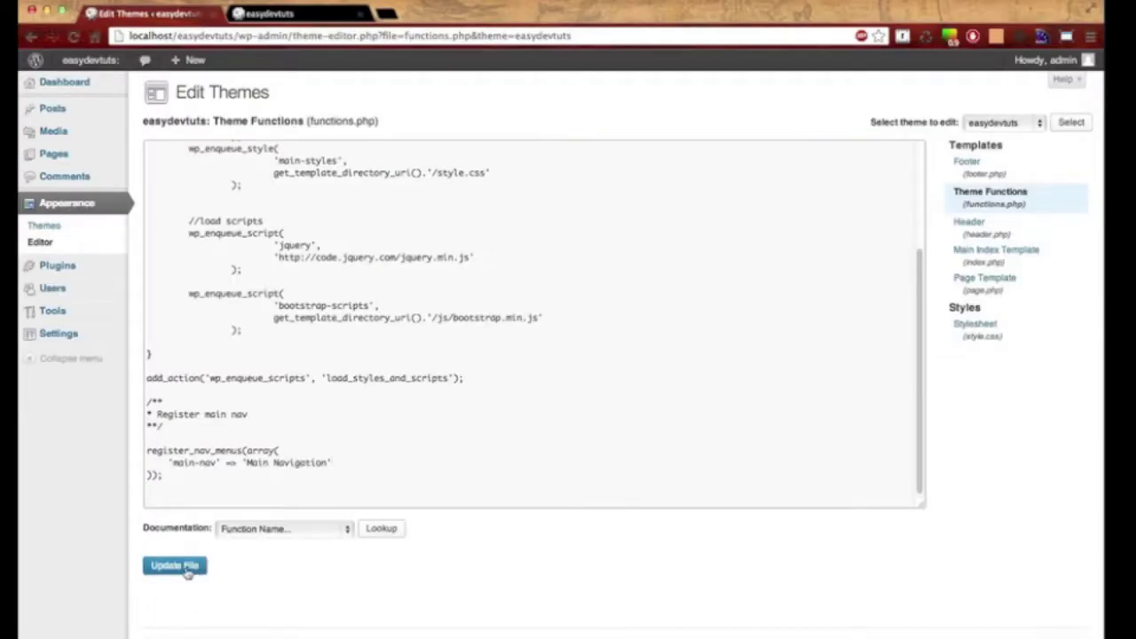
{"action": "left_click", "coordinate": [188, 573]}
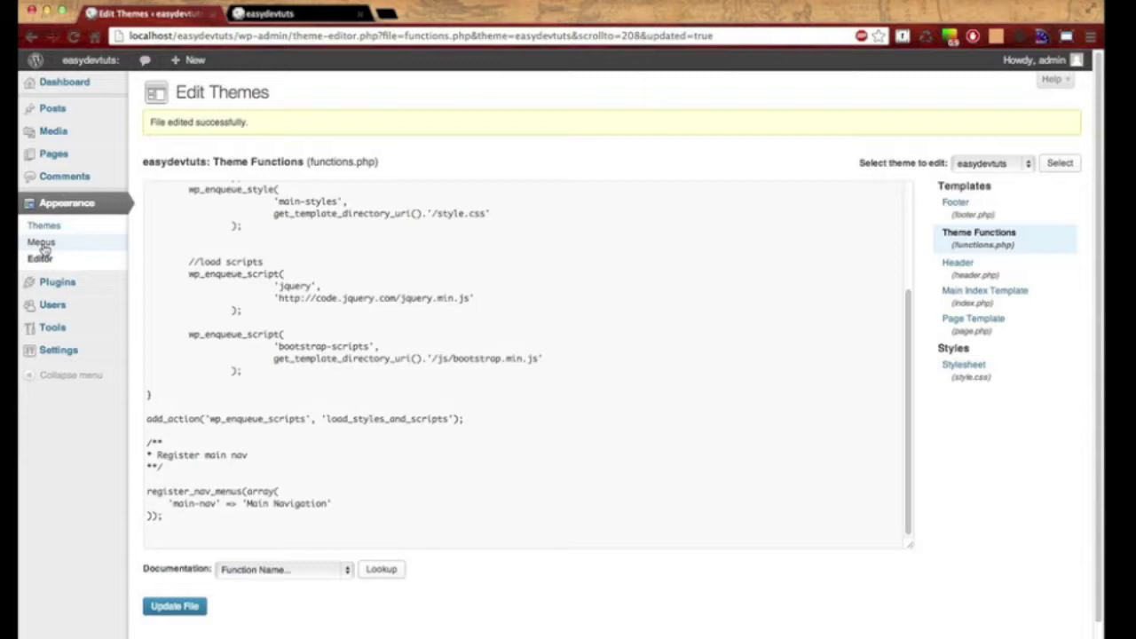
- Create a new menu named 'Main Menu' under Appearance > Menus
{"action": "left_click", "coordinate": [41, 243]}
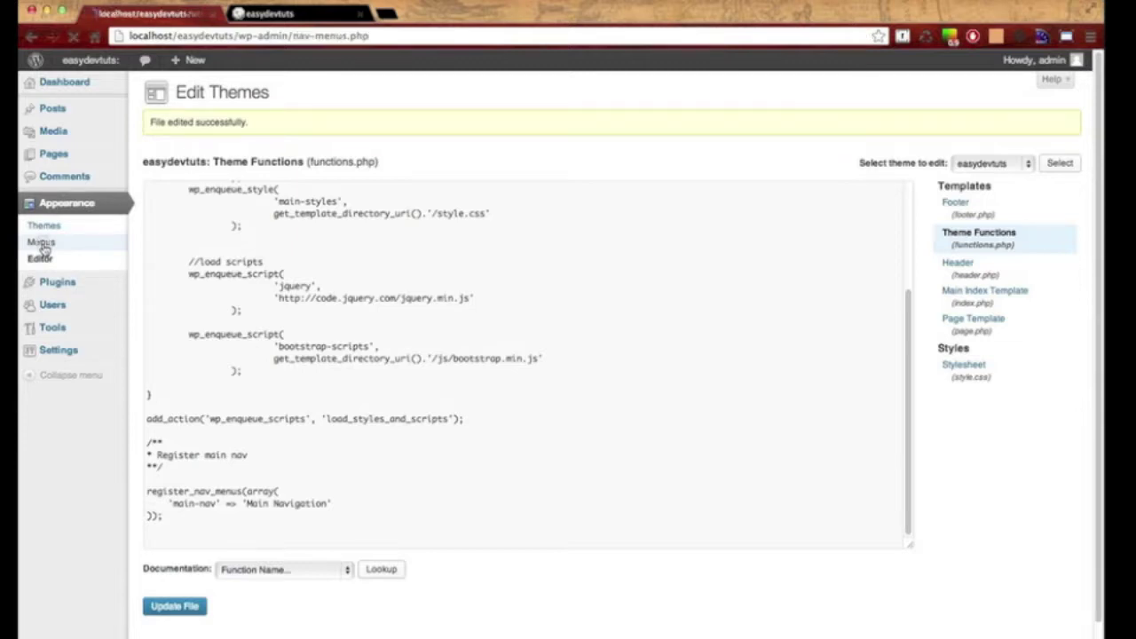
{"action": "left_click", "coordinate": [532, 136]}
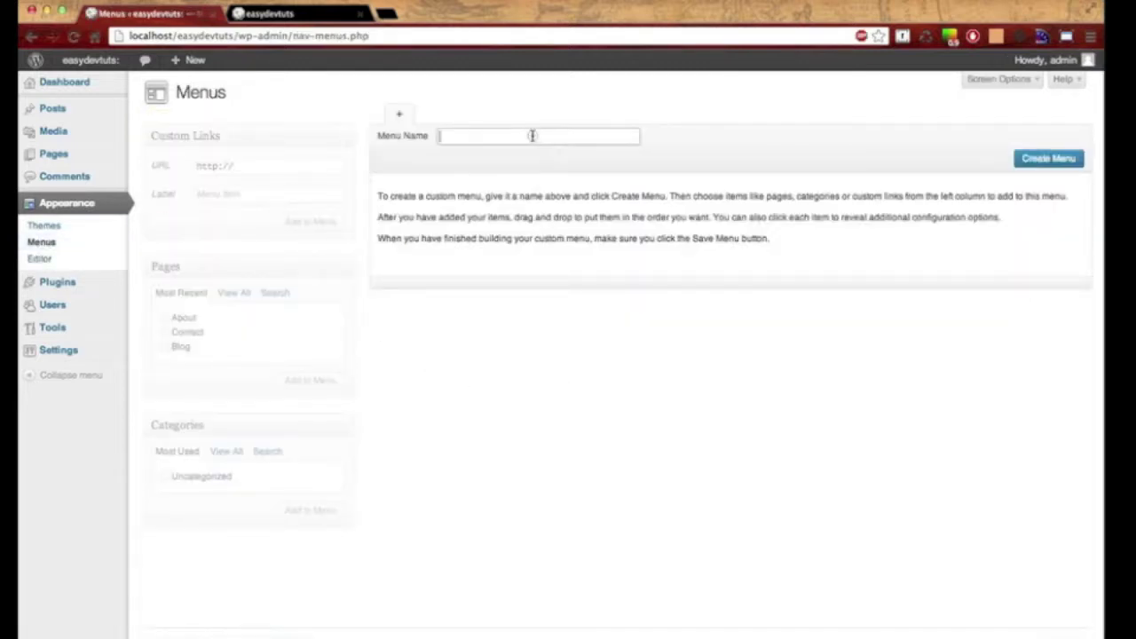
{"action": "type", "text": "Main Menu"}
{"action": "left_click", "coordinate": [1032, 161]}
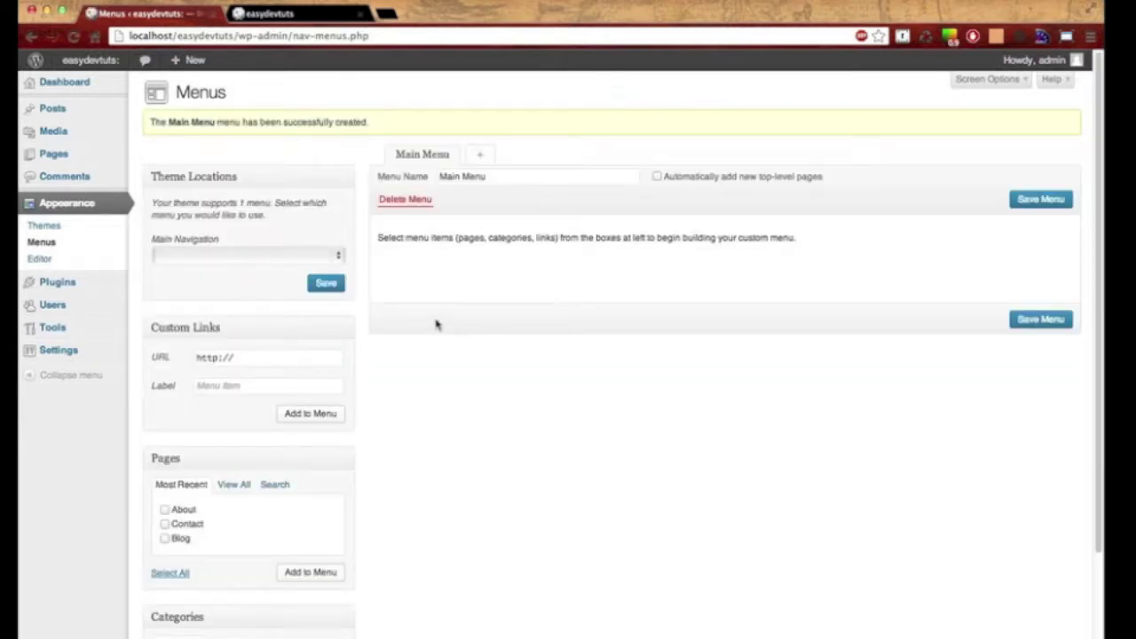
- Assign Main Menu to the Main Navigation theme location
{"action": "left_click", "coordinate": [336, 257]}
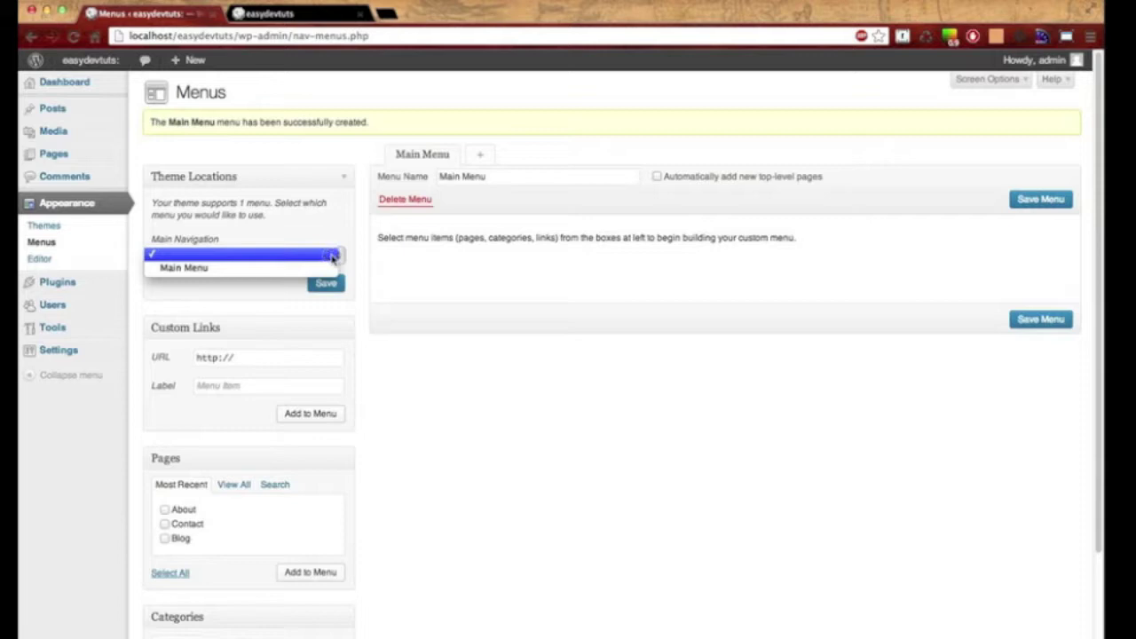
{"action": "left_click", "coordinate": [217, 267]}
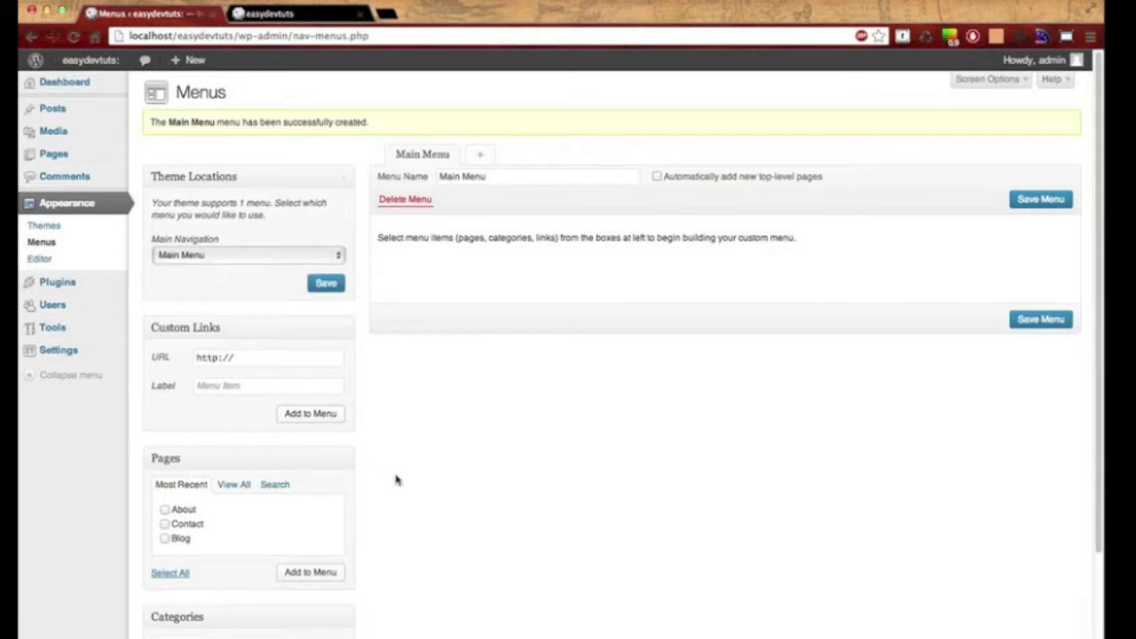
{"action": "scroll", "coordinate": [397, 480], "scroll_direction": "down", "scroll_amount": 3}
{"action": "scroll", "coordinate": [399, 480], "scroll_direction": "up", "scroll_amount": 3}
{"action": "scroll", "coordinate": [405, 481], "scroll_direction": "down", "scroll_amount": 3}
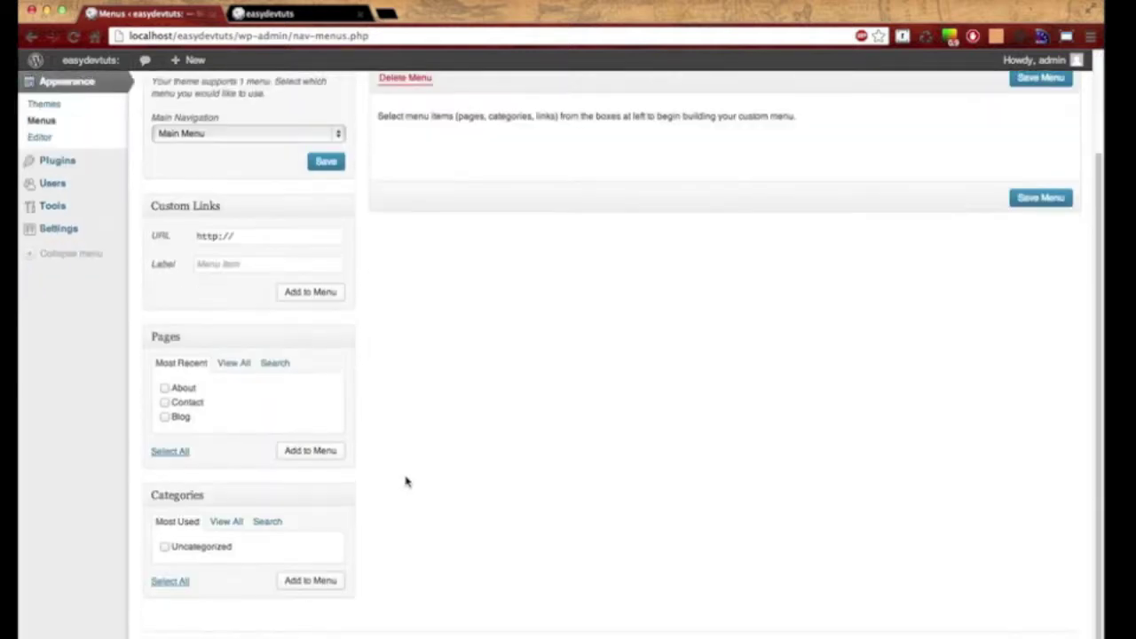
{"action": "scroll", "coordinate": [405, 481], "scroll_direction": "up", "scroll_amount": 3}
- Add the About, Contact and Blog pages, ordered Blog, Contact, About
{"action": "left_click", "coordinate": [164, 487]}
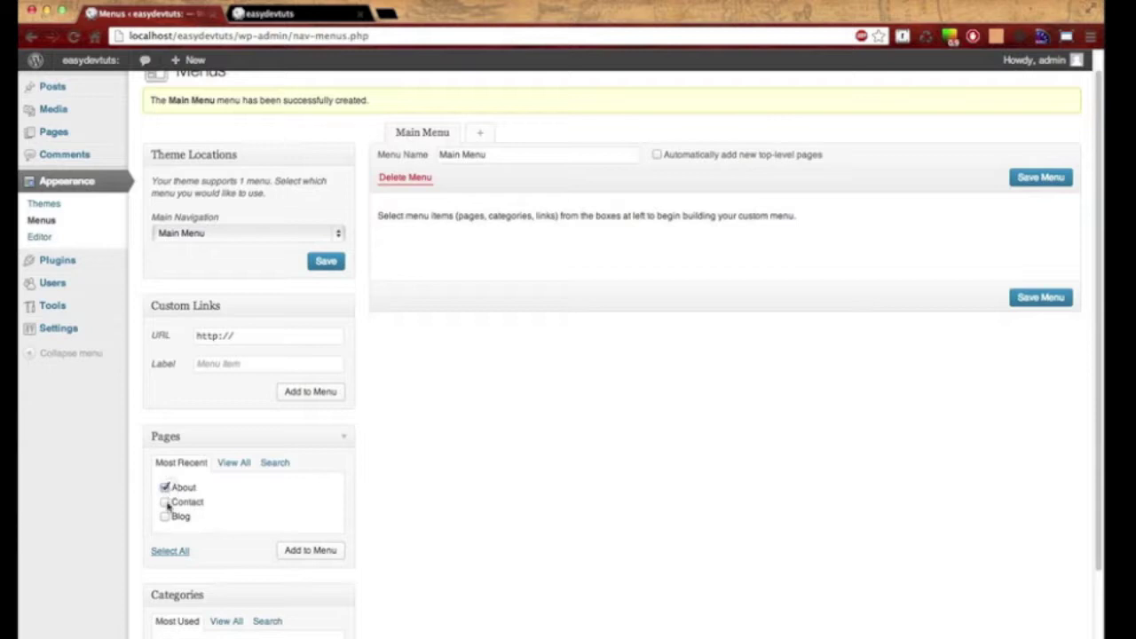
{"action": "left_click", "coordinate": [164, 516]}
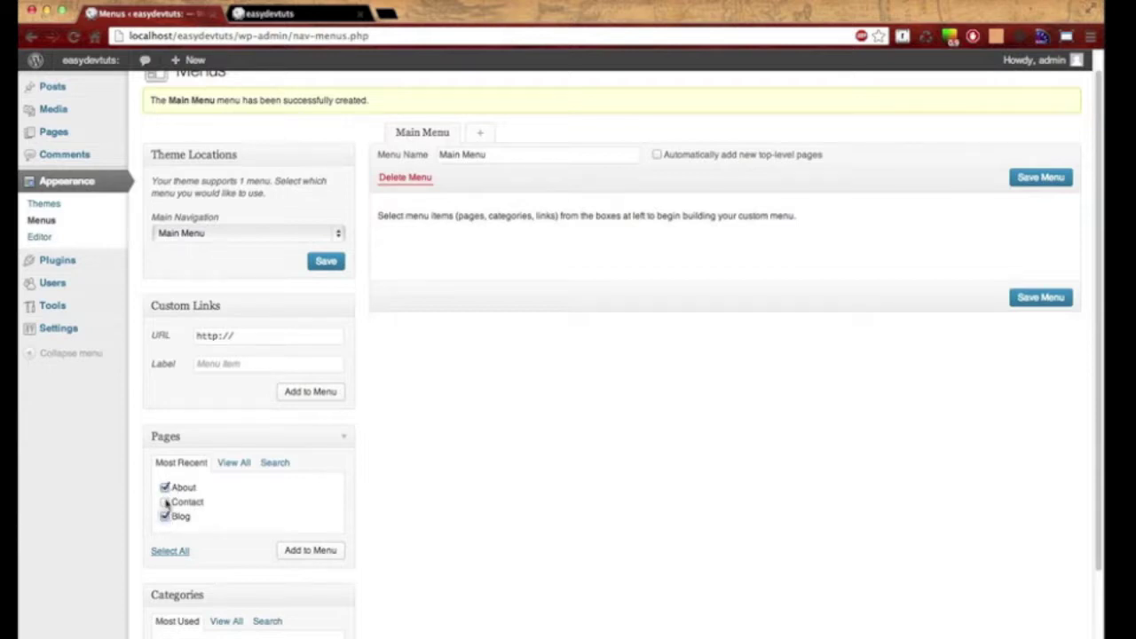
{"action": "left_click", "coordinate": [300, 551]}
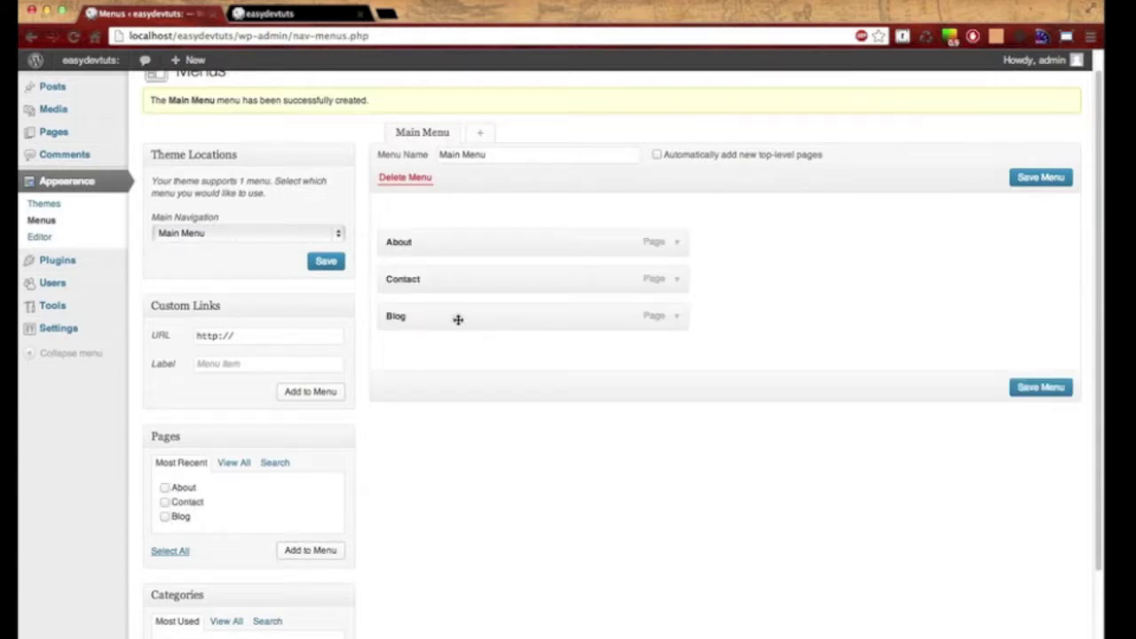
{"action": "left_click_drag", "start_coordinate": [456, 317], "coordinate": [447, 223]}
{"action": "left_click_drag", "start_coordinate": [444, 306], "coordinate": [444, 263]}
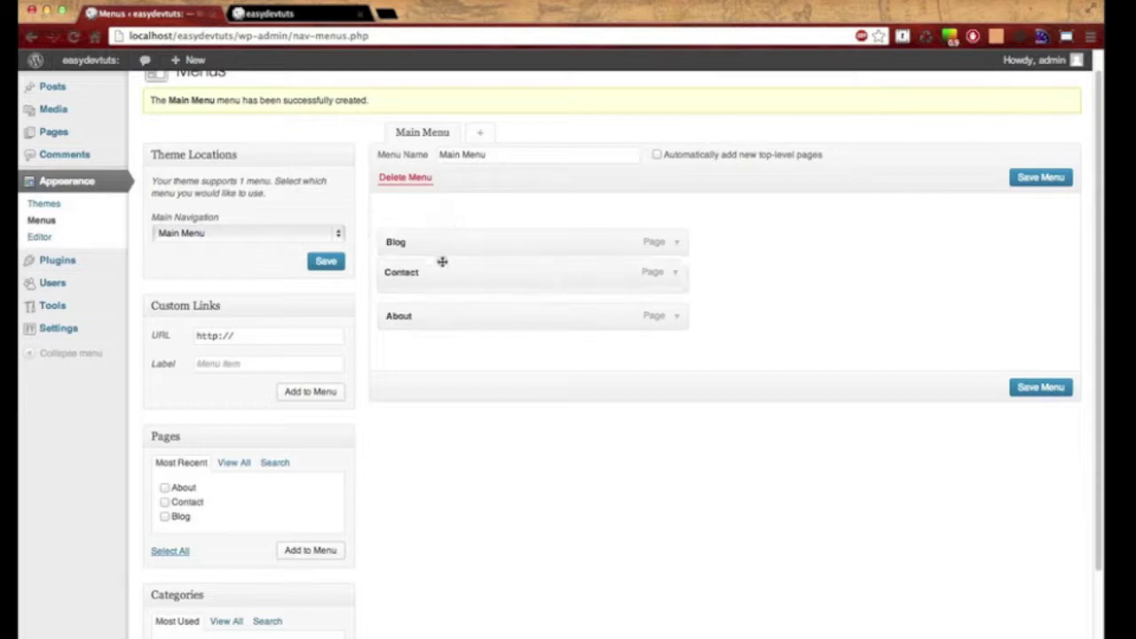
{"action": "left_click", "coordinate": [262, 336]}
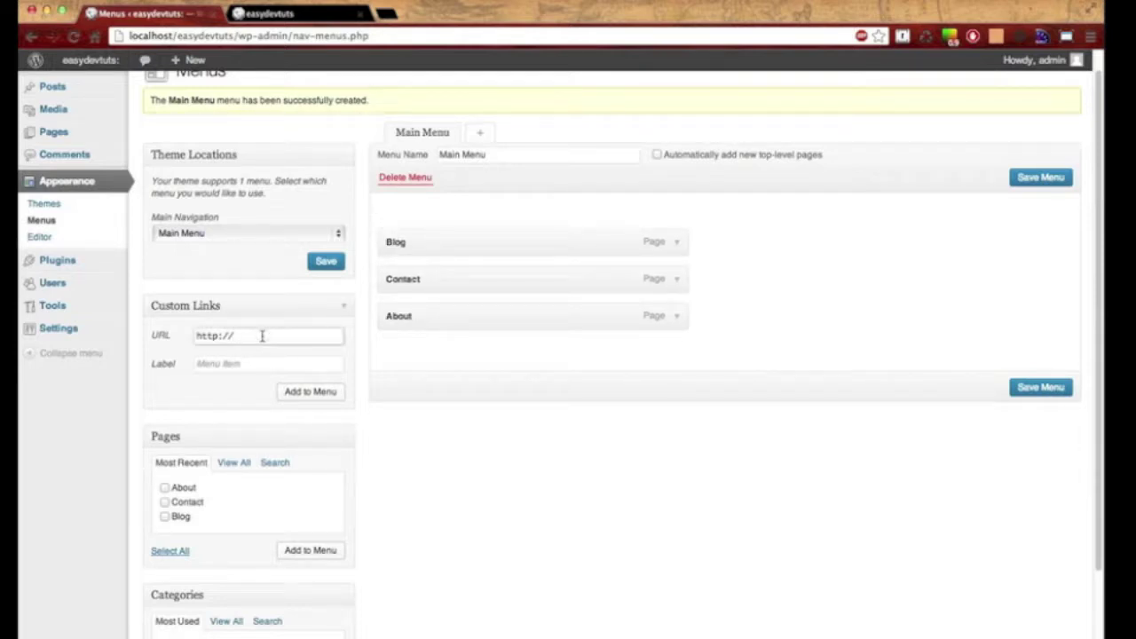
- Add a custom 'Home' link to localhost/easydevtuts/ at the top, then save the menu
{"action": "type", "text": "localhost/"}
{"action": "type", "text": "easydevt"}
{"action": "type", "text": "uts/"}
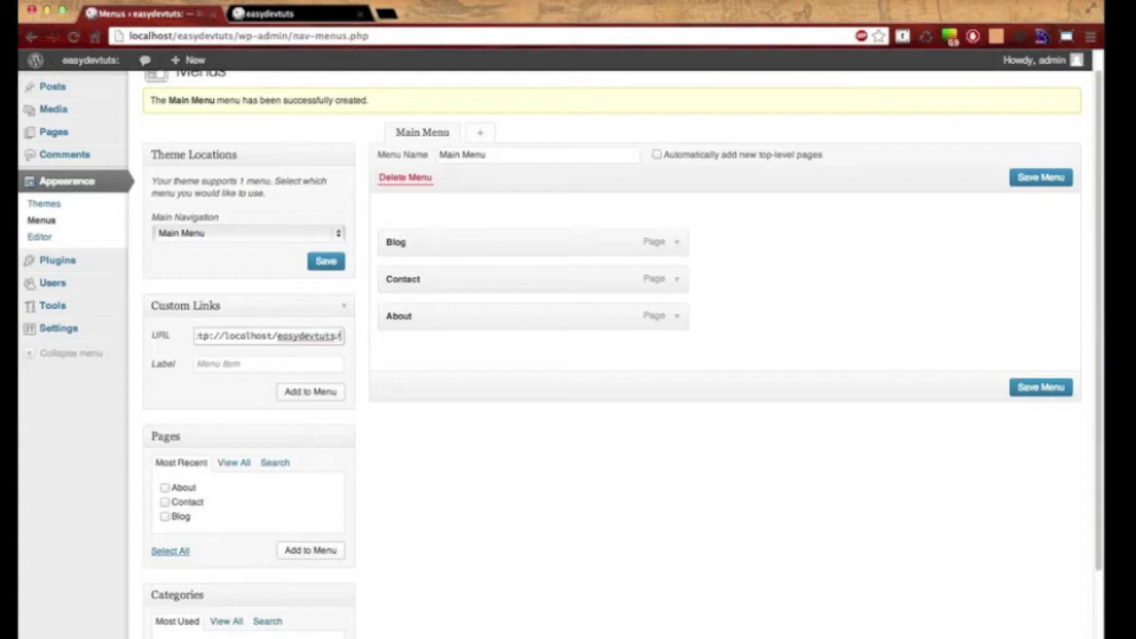
{"action": "left_click", "coordinate": [248, 359]}
{"action": "type", "text": "Home"}
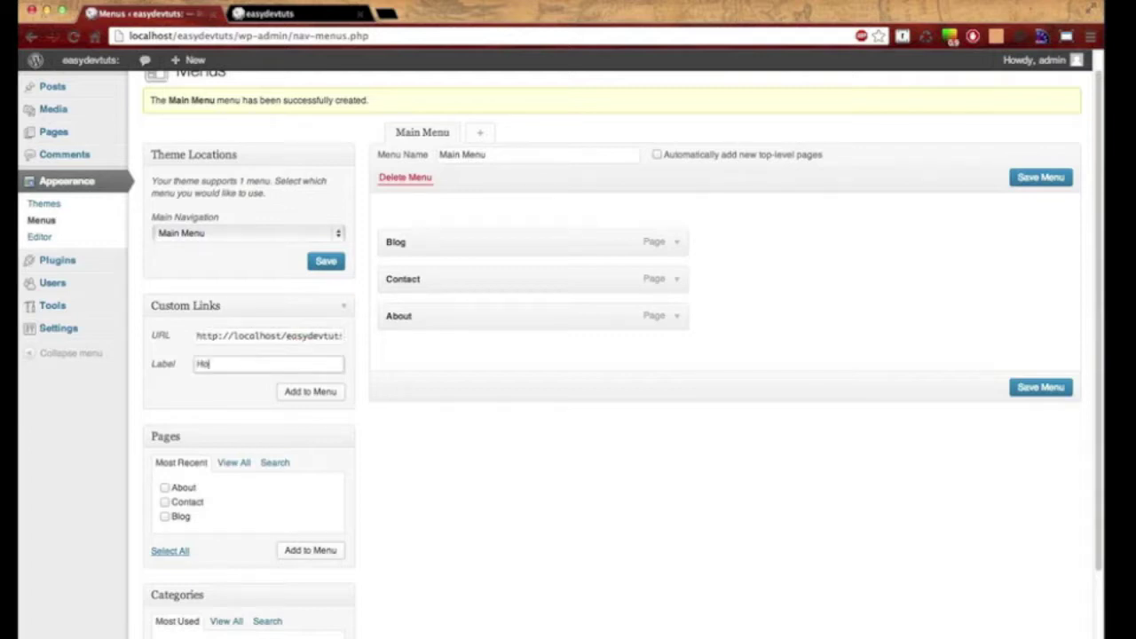
{"action": "left_click", "coordinate": [309, 395]}
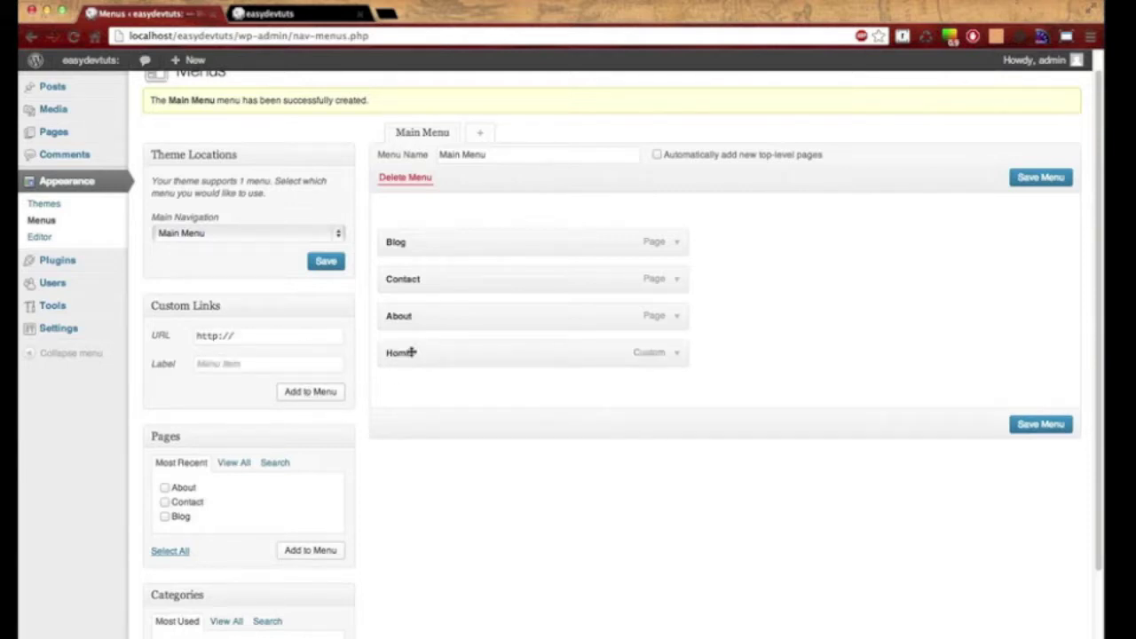
{"action": "left_click_drag", "start_coordinate": [444, 354], "coordinate": [449, 228]}
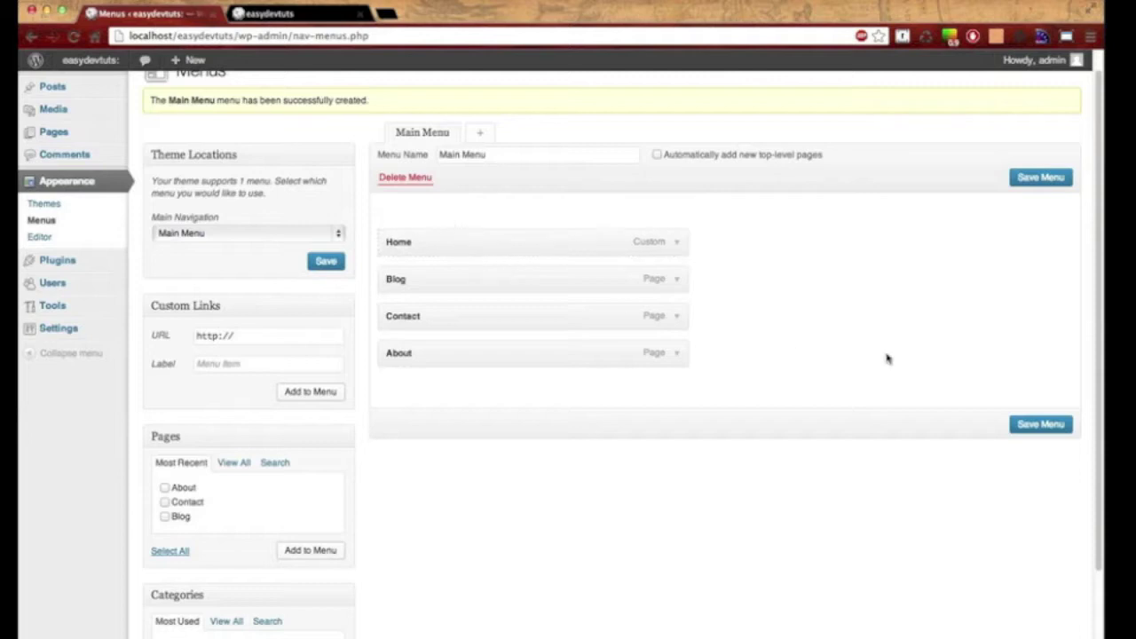
{"action": "left_click", "coordinate": [1040, 426]}
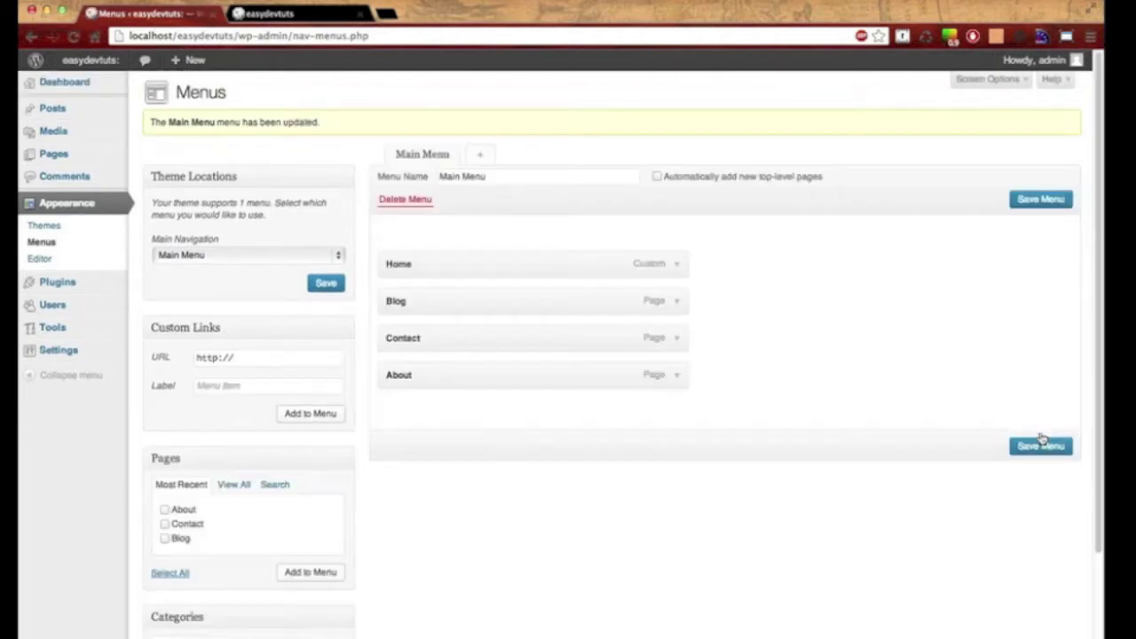